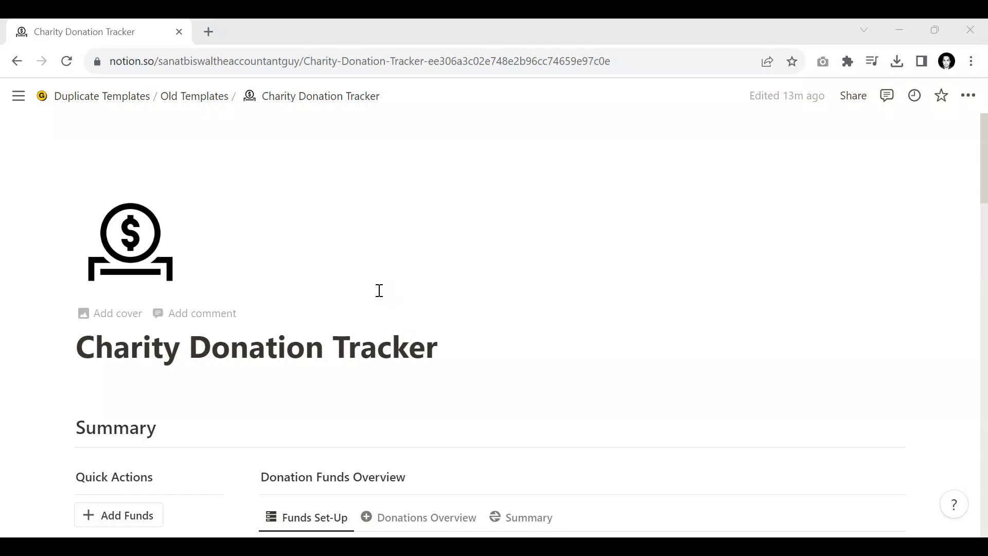
Look through the Donations Overview and Summary views of the Donation Funds Overview and return to the Funds Set-Up view.
scroll(378, 288, "down", 5)
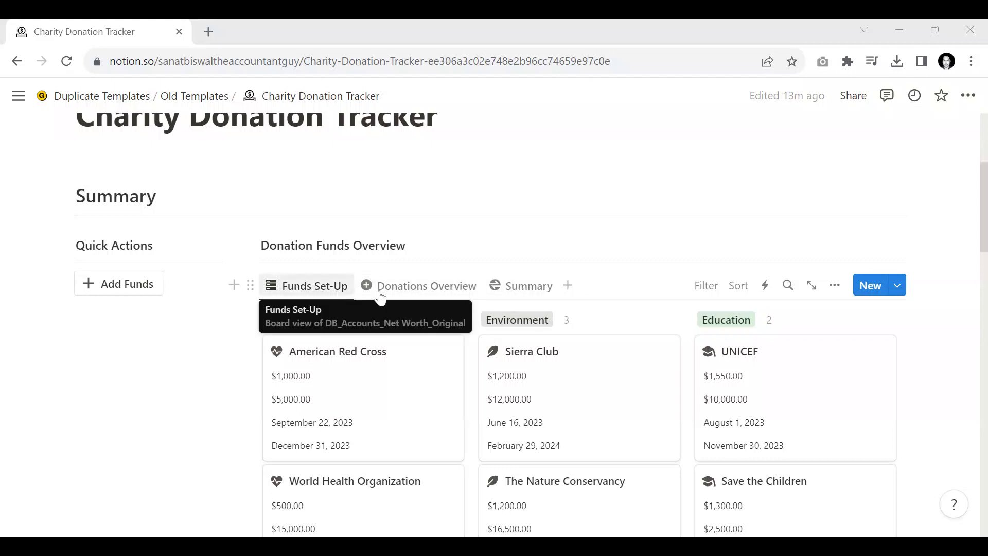
left_click(427, 295)
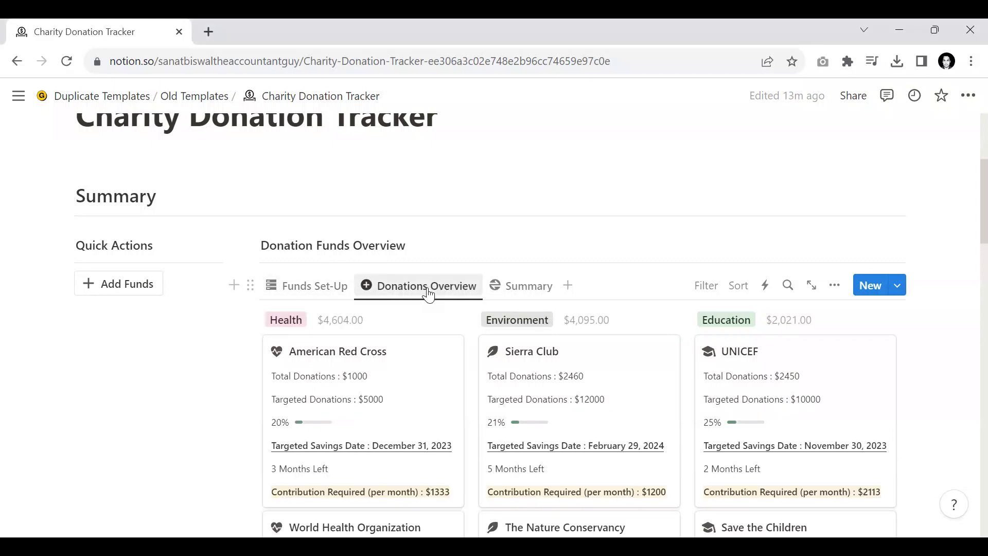
left_click(516, 294)
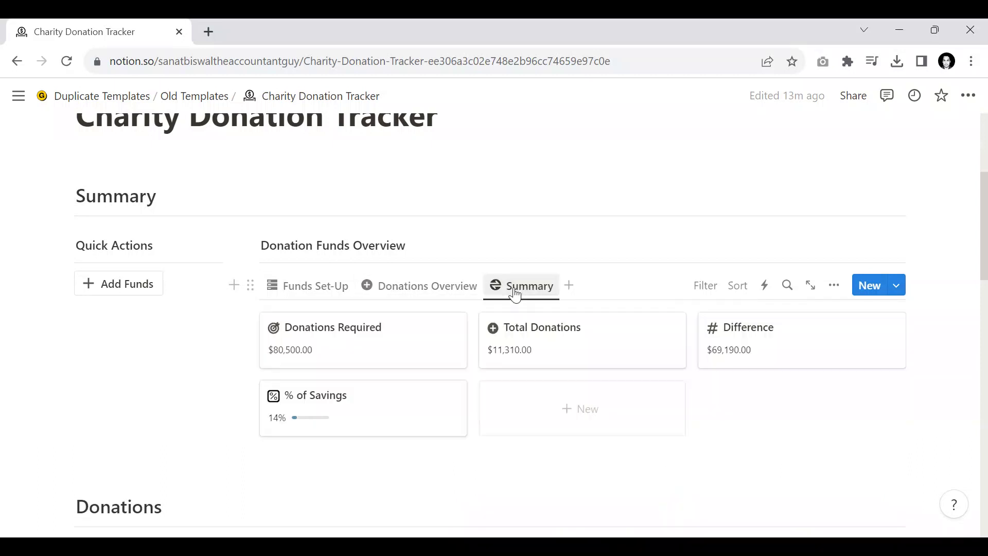
left_click(305, 292)
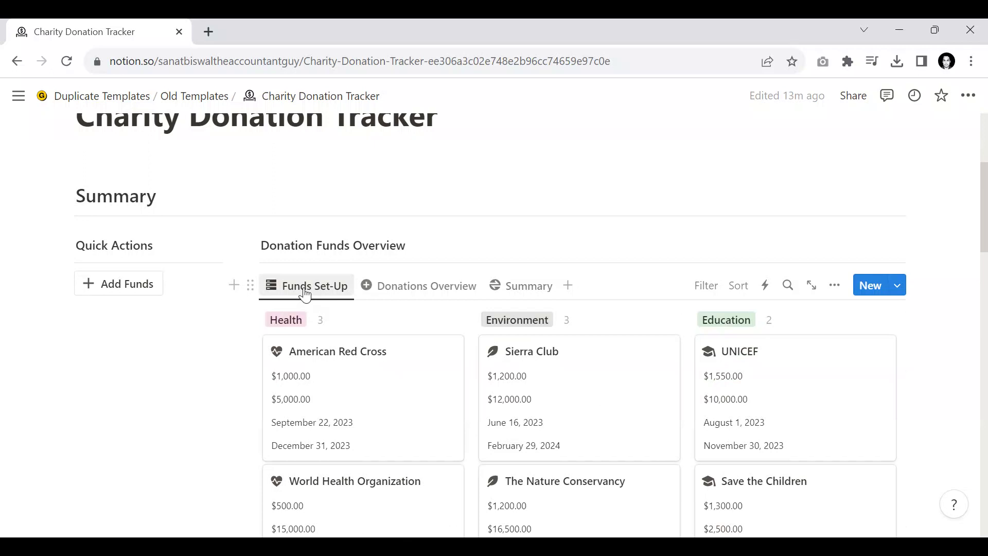
Open the Health group's name for editing on the Funds Set-Up board and close it.
scroll(370, 331, "down", 3)
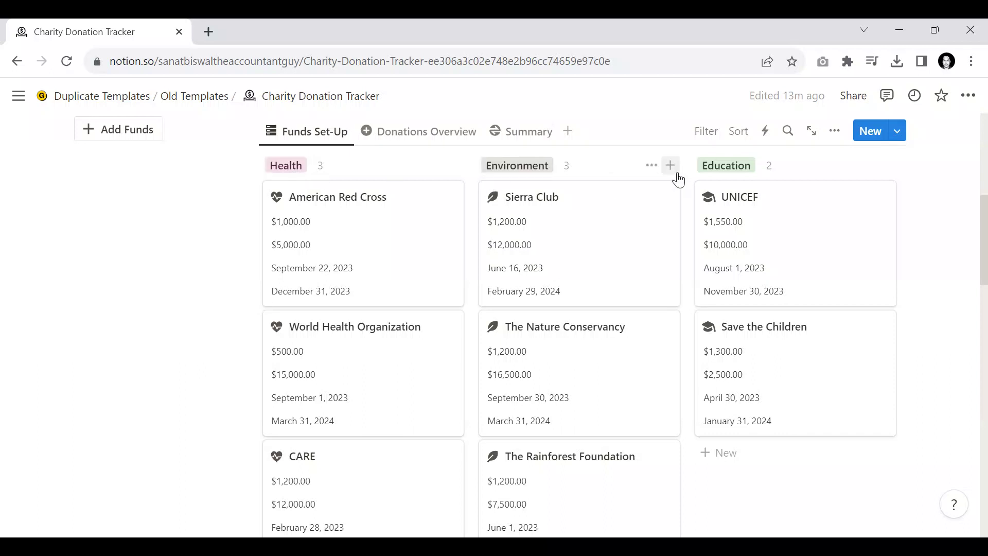
left_click(289, 170)
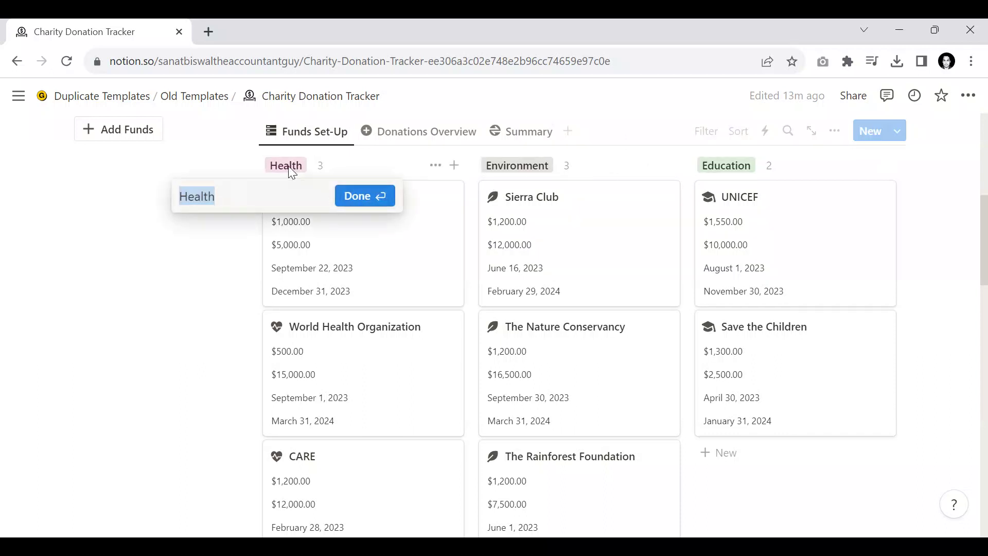
left_click(371, 200)
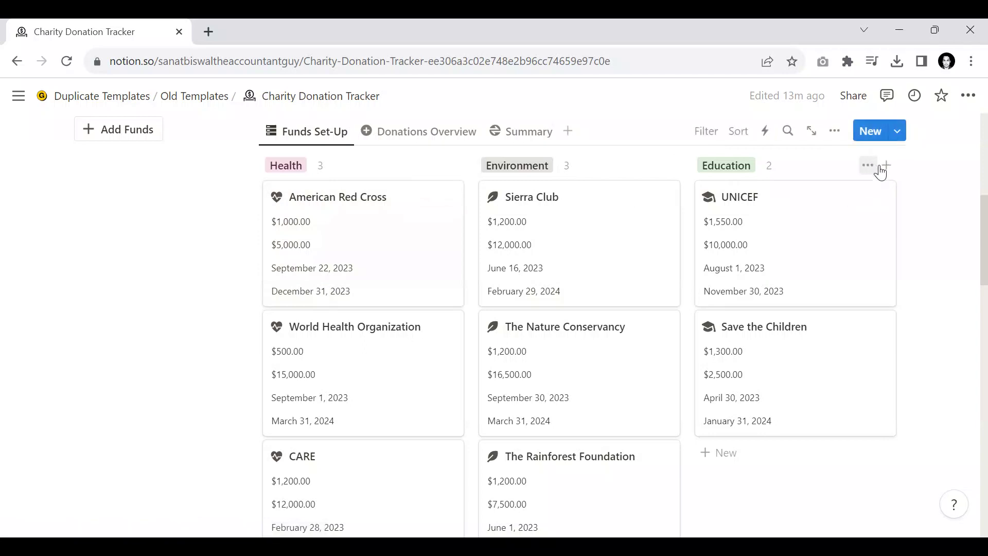
Start a new group after Education on the Funds Set-Up board and cancel it.
scroll(596, 353, "down", 6)
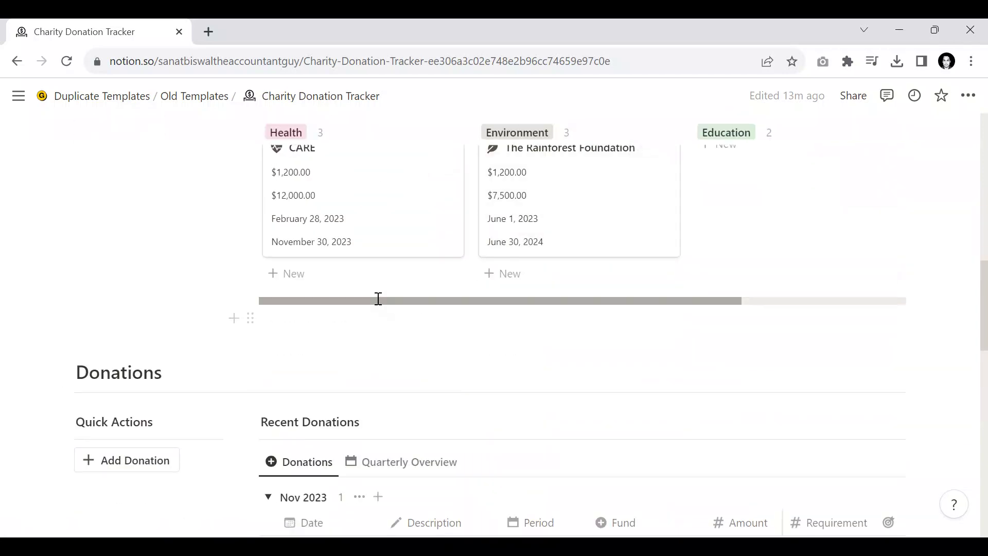
left_click_drag(378, 299, 747, 267)
scroll(757, 273, "up", 8)
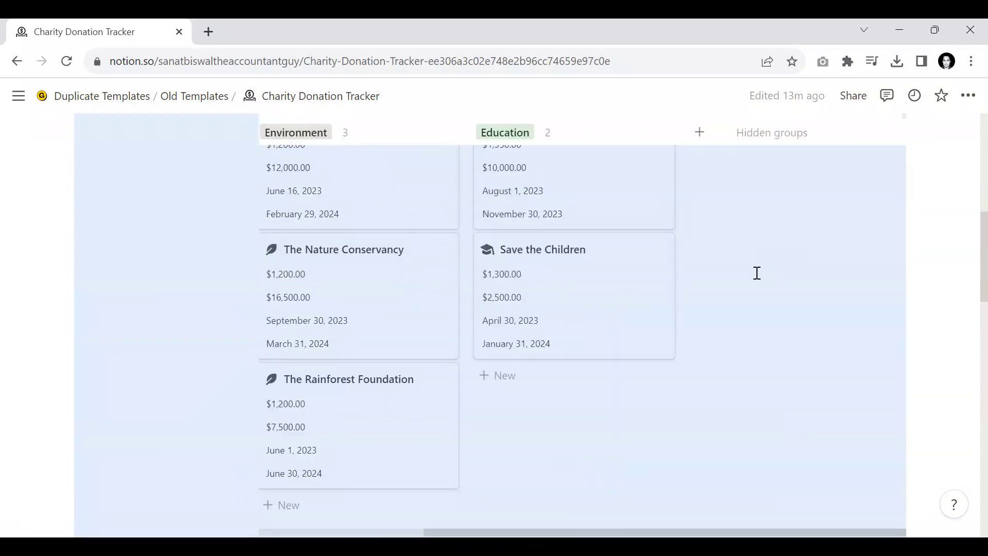
scroll(755, 284, "up", 1)
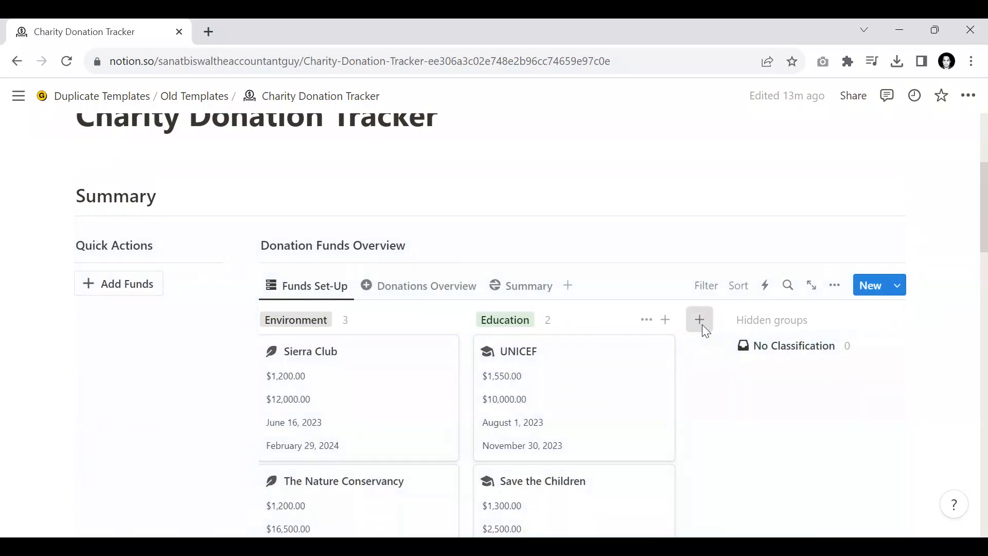
left_click(701, 323)
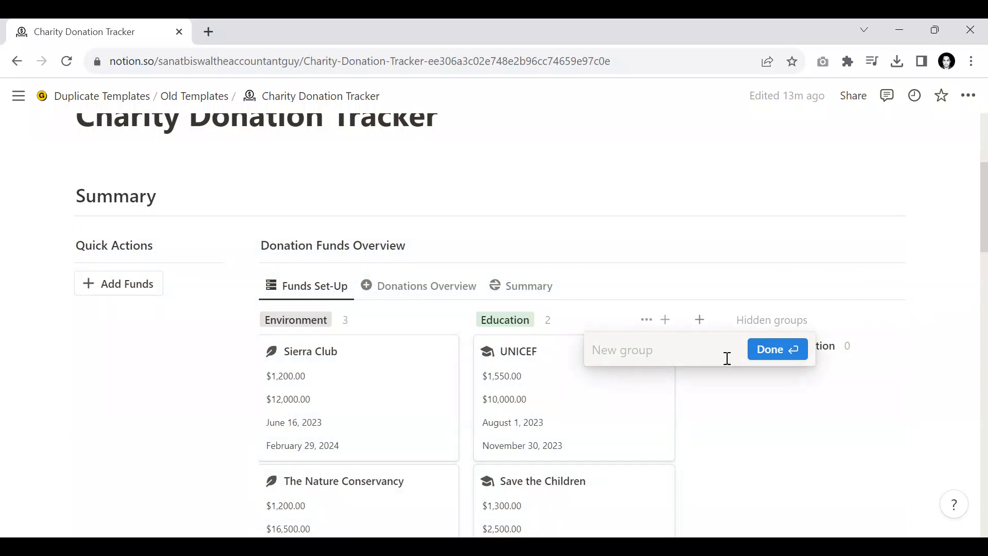
key("Escape")
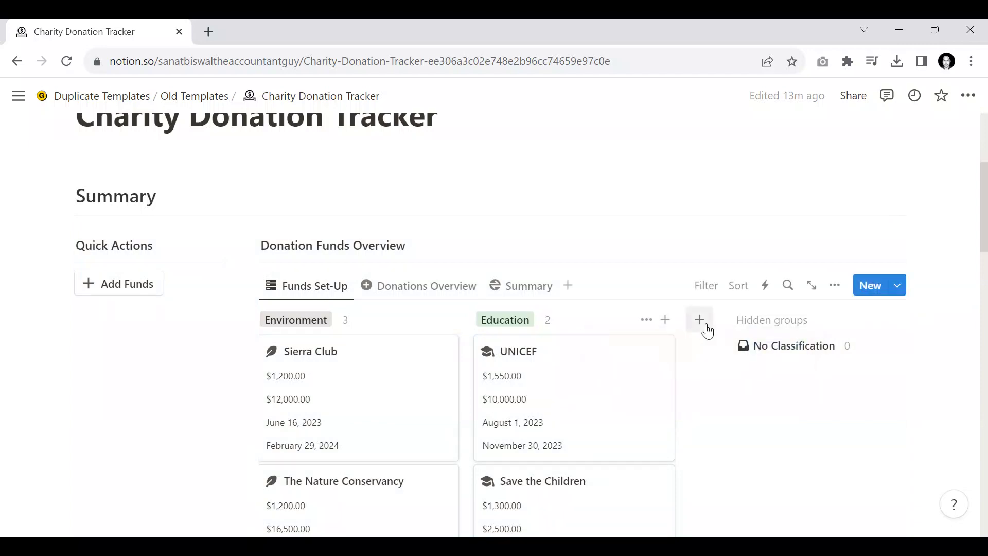
Examine the amounts and dates on the fund cards in the Health, Environment and Education groups.
scroll(651, 355, "down", 6)
left_click_drag(487, 379, 325, 382)
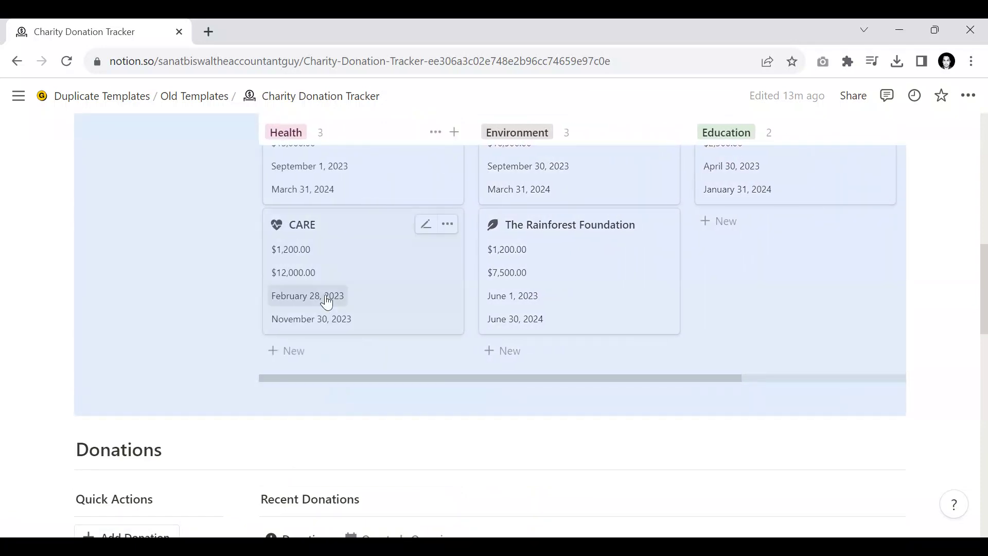
scroll(324, 296, "up", 6)
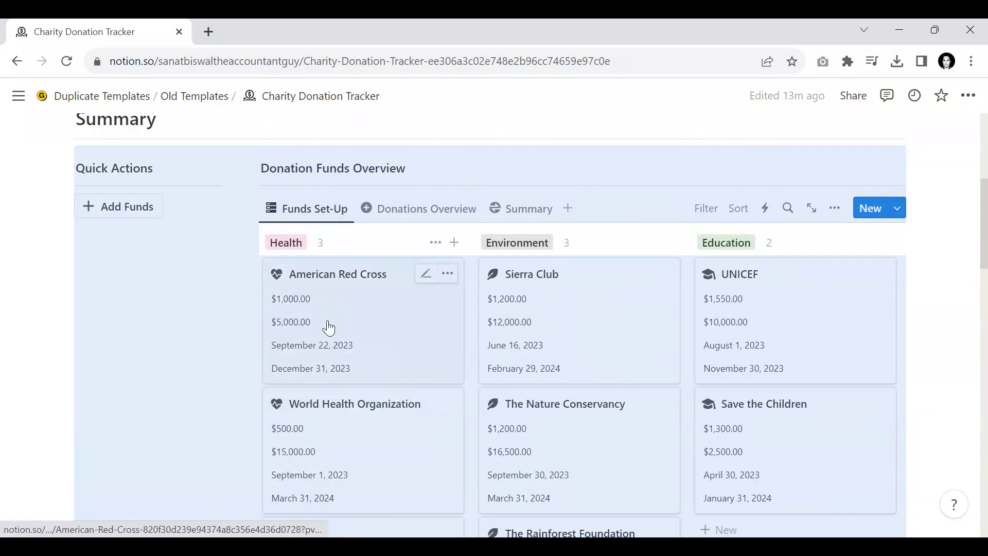
scroll(326, 327, "down", 2)
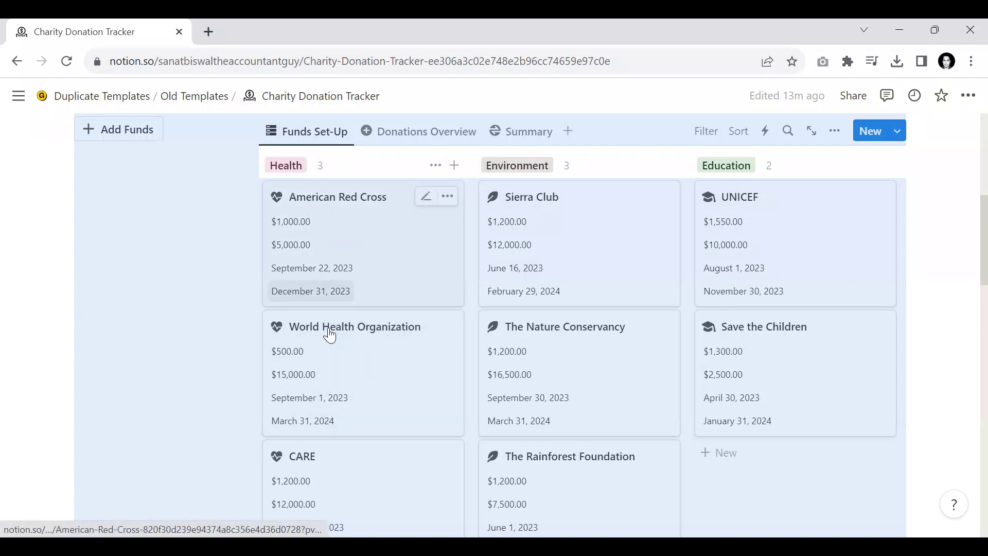
scroll(329, 336, "down", 2)
scroll(541, 221, "up", 2)
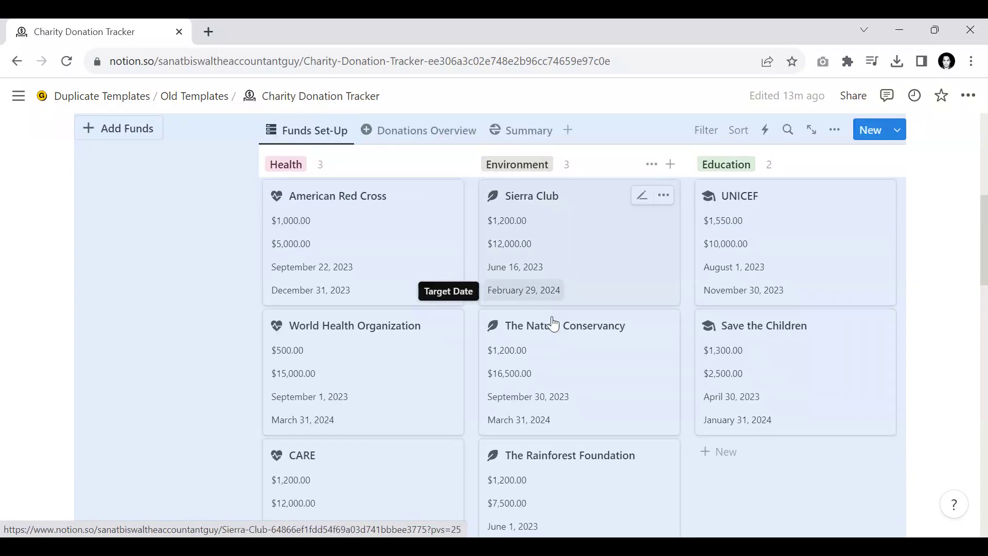
scroll(669, 340, "down", 2)
scroll(741, 349, "up", 2)
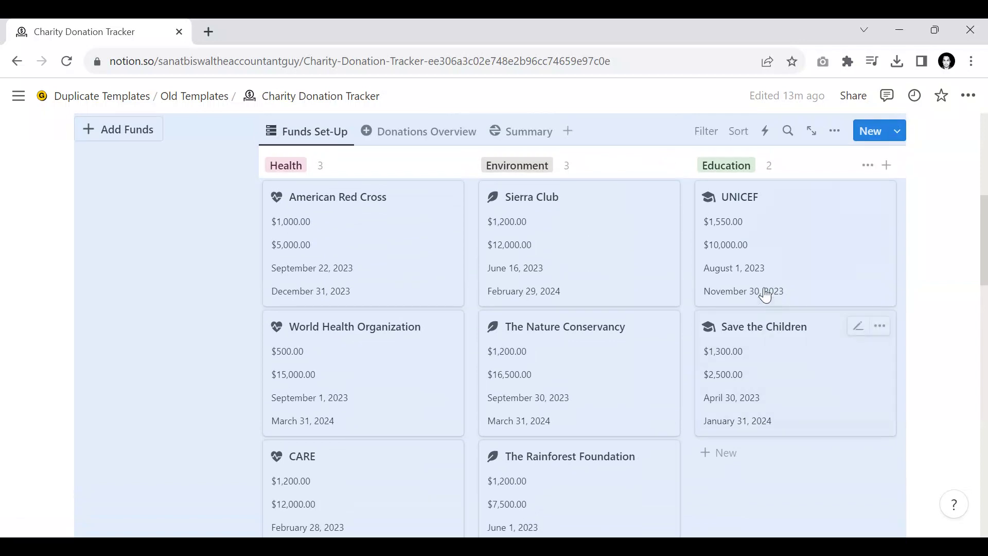
scroll(477, 307, "up", 2)
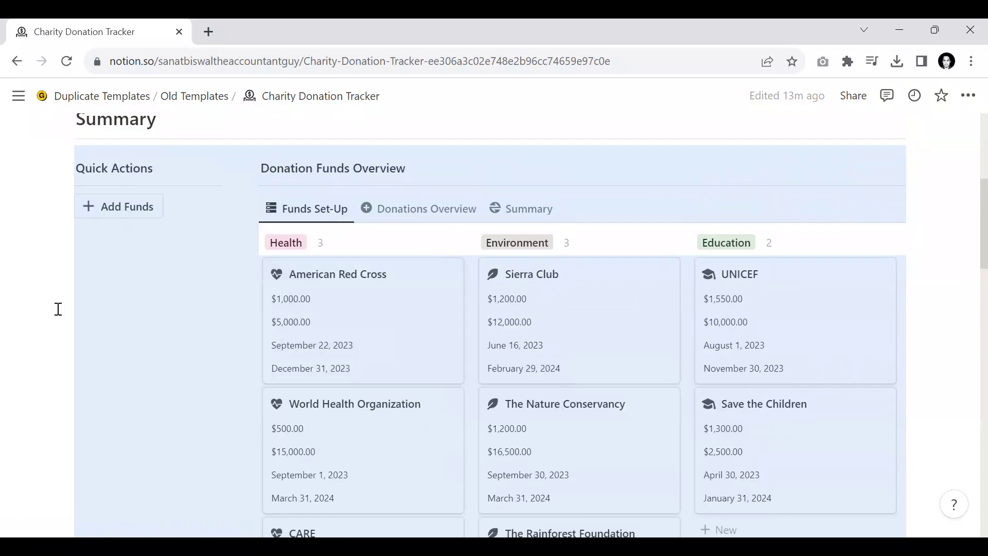
Create a new fund with the Add Funds quick action and locate its card in the No Classification group.
left_click(68, 294)
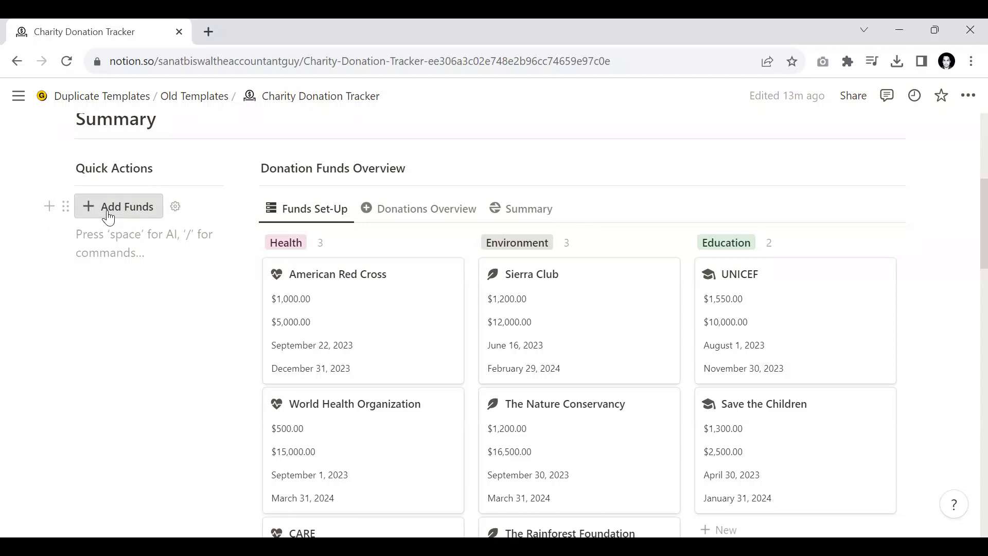
left_click(108, 214)
scroll(596, 341, "down", 7)
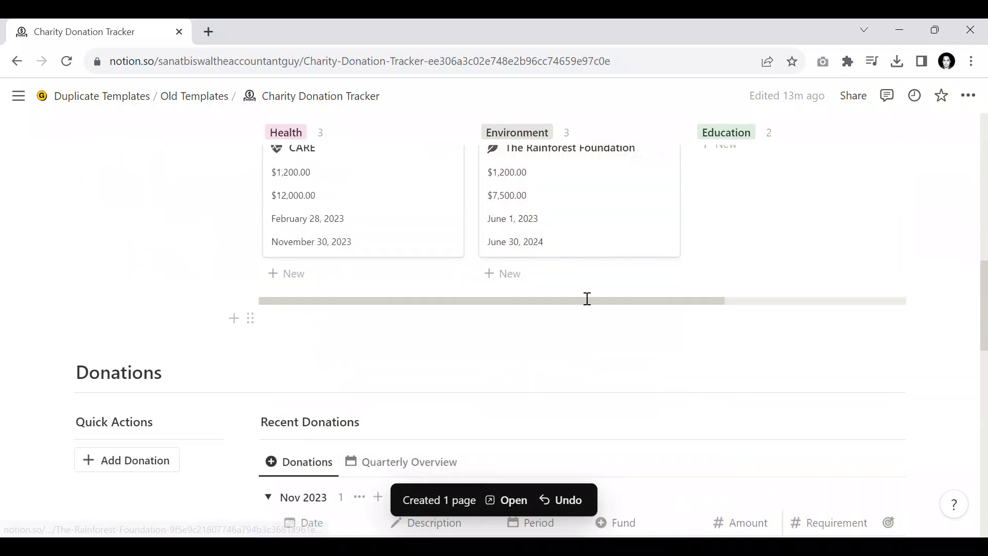
left_click_drag(581, 305, 776, 298)
scroll(775, 291, "up", 2)
scroll(775, 291, "up", 6)
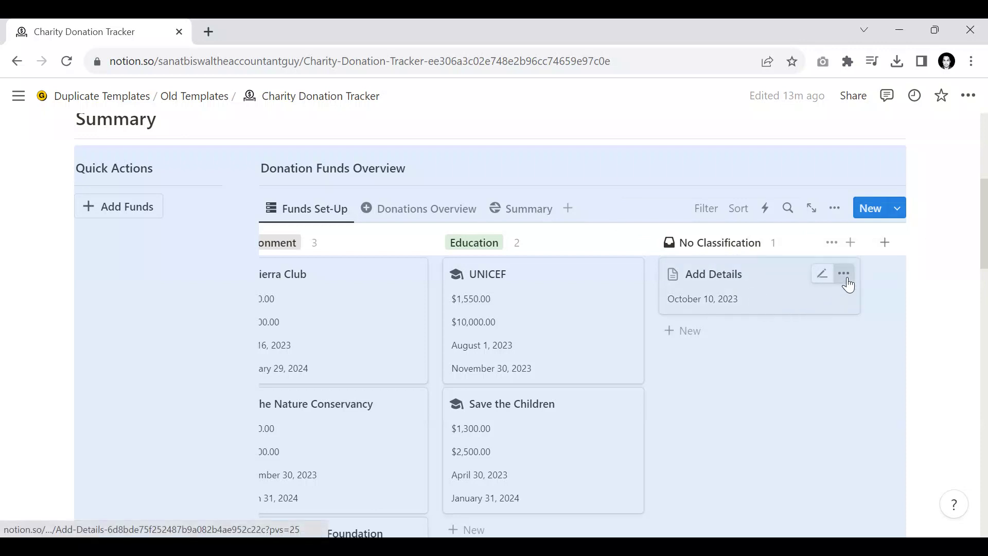
Move the Add Details card from the No Classification group to the end of the Education group.
left_click_drag(470, 365, 554, 296)
scroll(403, 300, "down", 5)
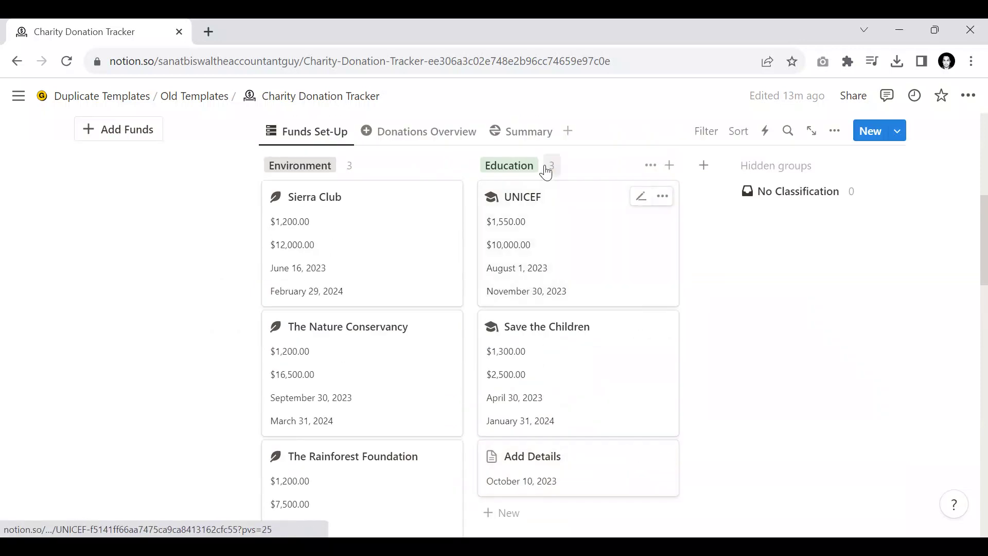
scroll(531, 283, "down", 3)
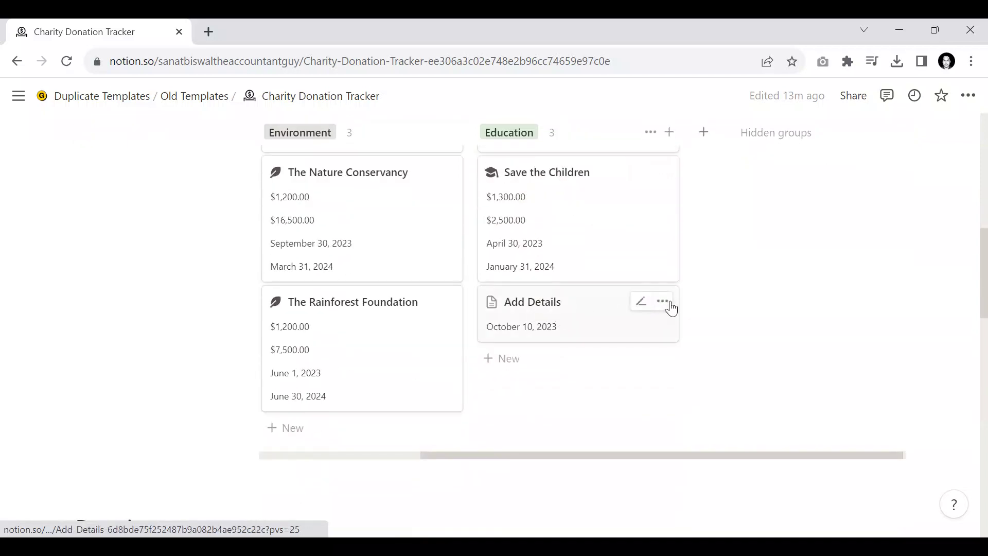
Rename the Add Details card in the Education group to "New Fund".
left_click(639, 310)
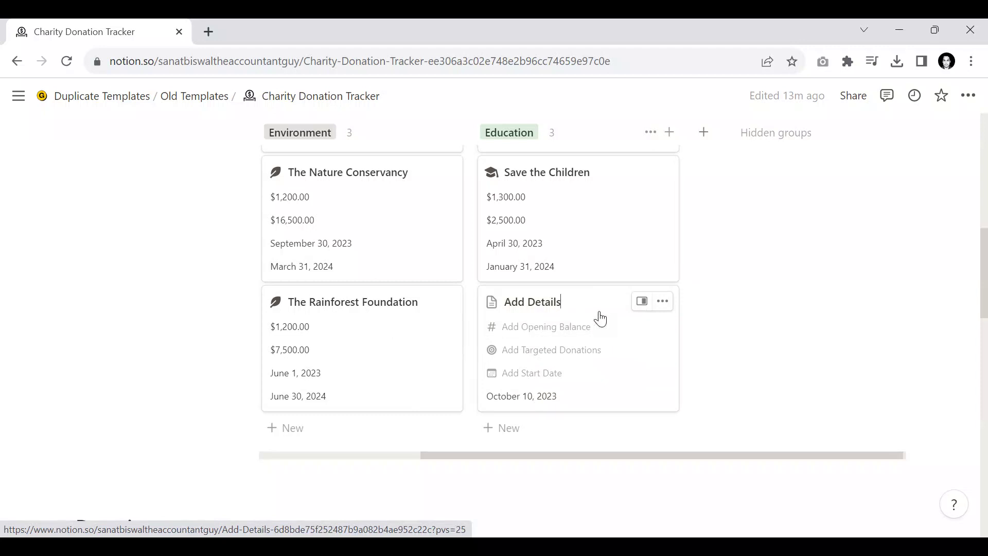
key("ctrl+shift+Left")
key("ctrl+shift+Left")
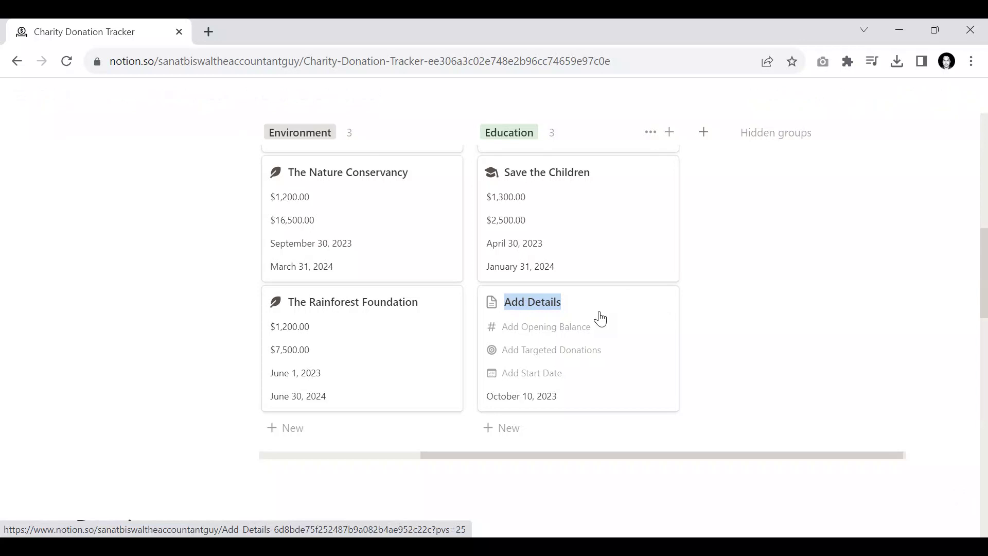
type("N")
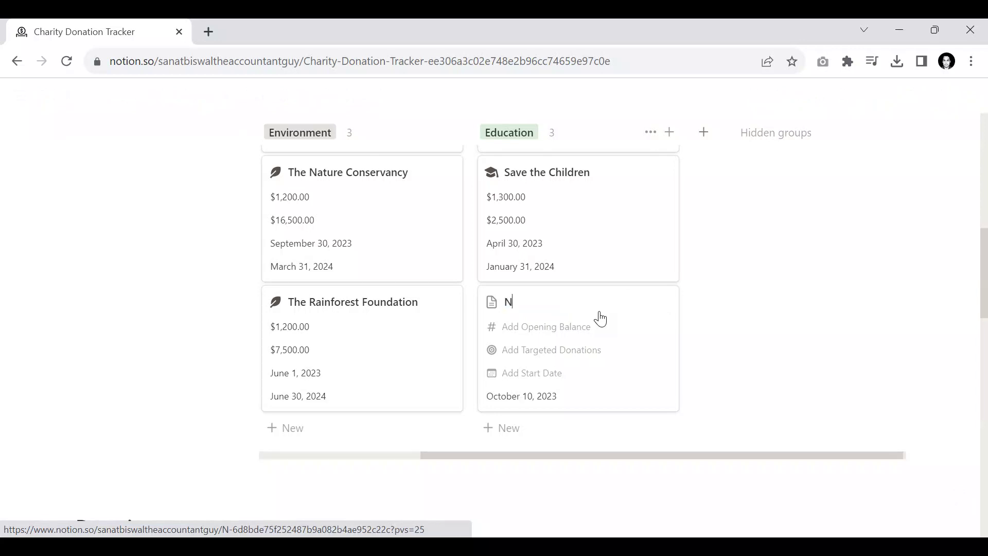
type("ew Fund")
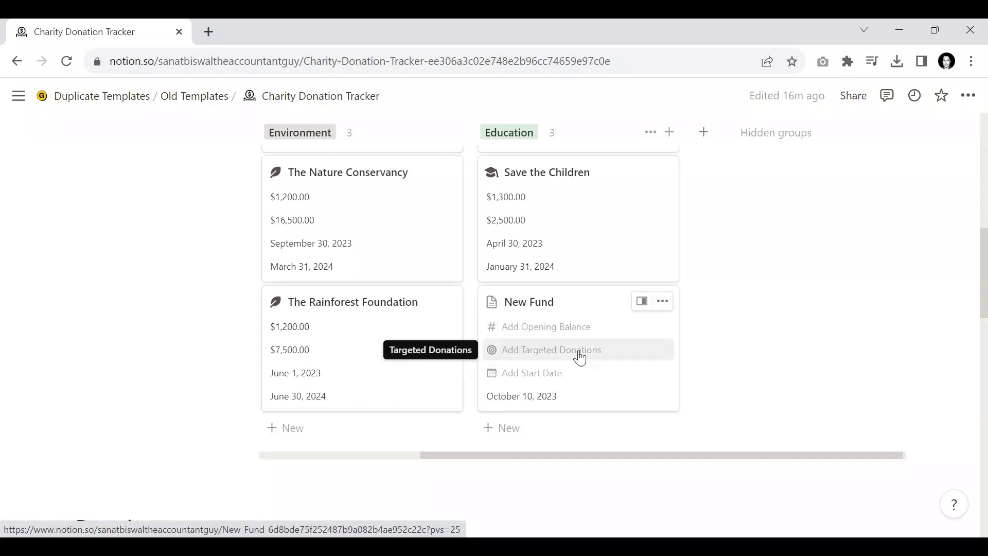
Set the New Fund card's opening balance to 1000 and its targeted donations to 10000.
left_click(554, 335)
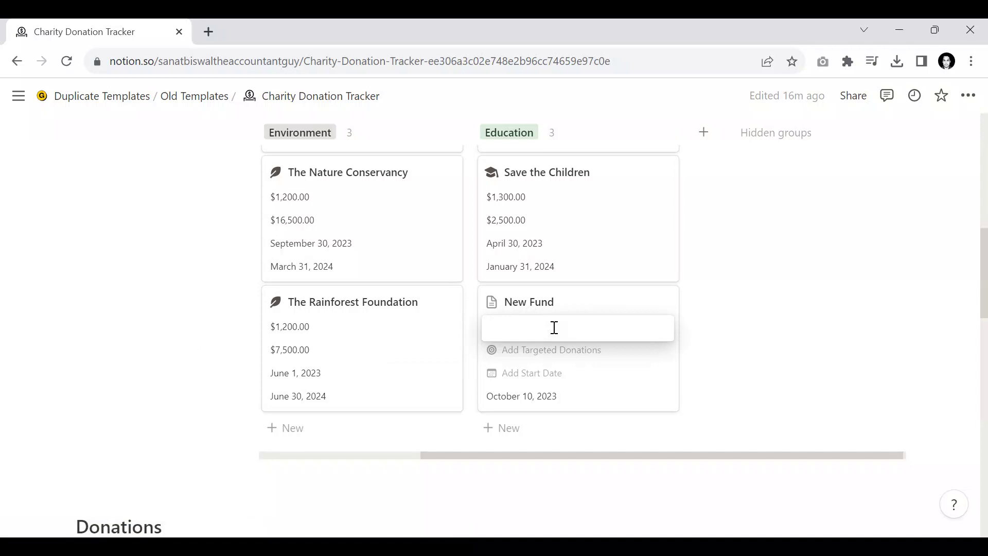
type("1000")
key("Return")
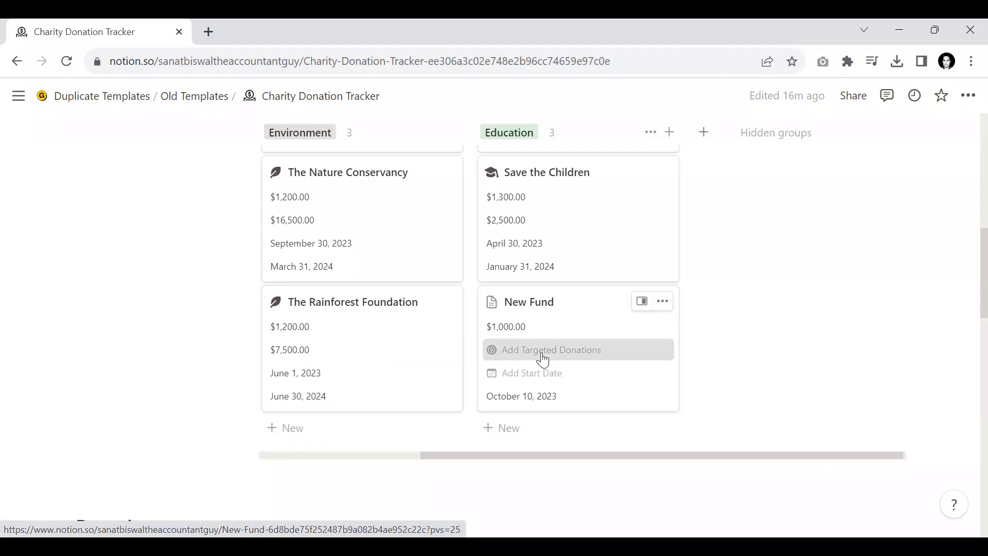
left_click(543, 355)
type("10,000")
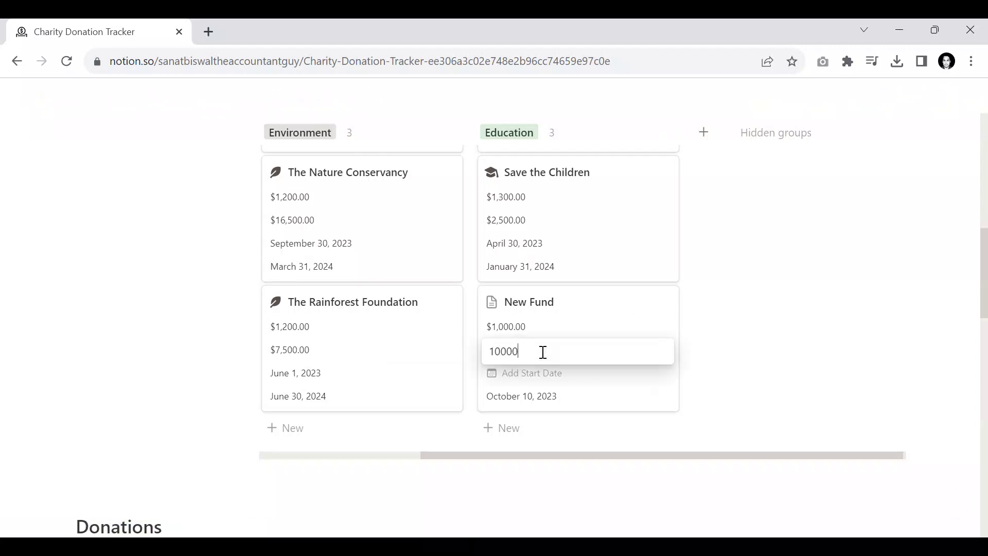
key("Return")
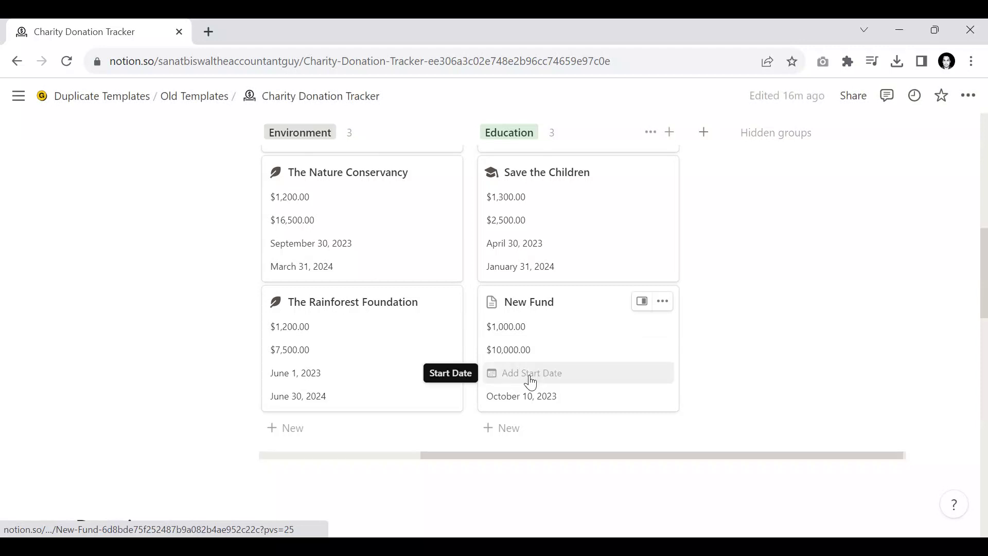
Set the New Fund card's start date to Jan 1, 2023.
left_click(531, 381)
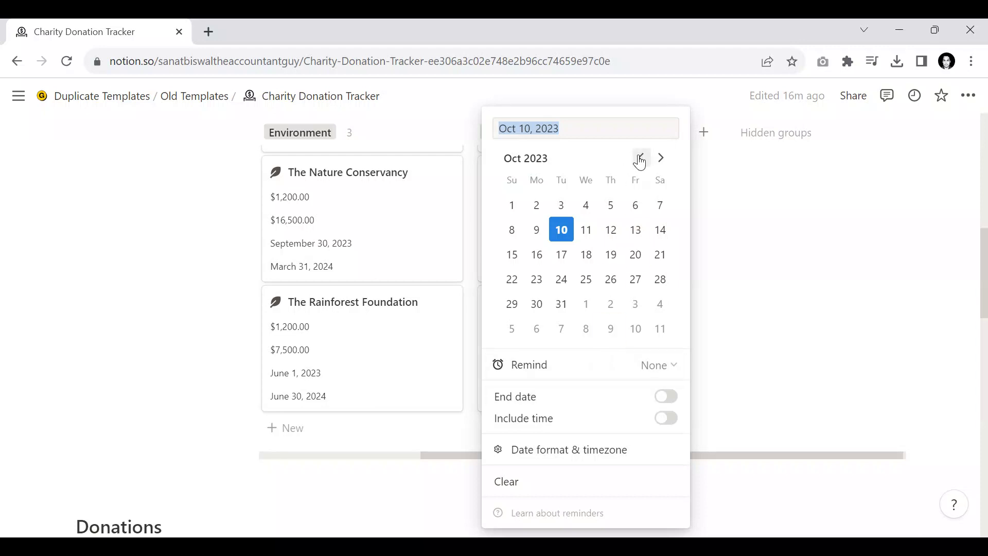
left_click(516, 133)
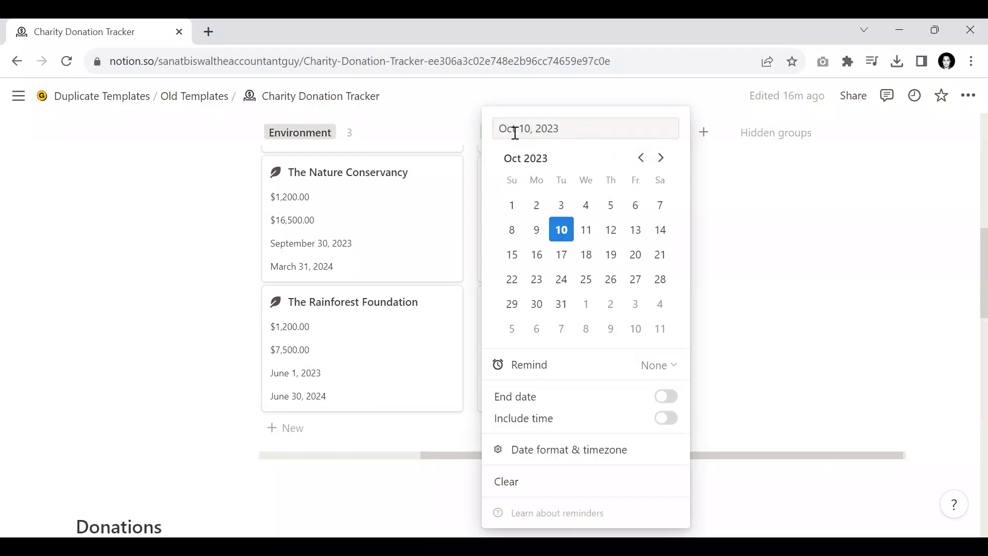
key("BackSpace")
key("BackSpace")
key("BackSpace")
type("Jan")
key("Delete")
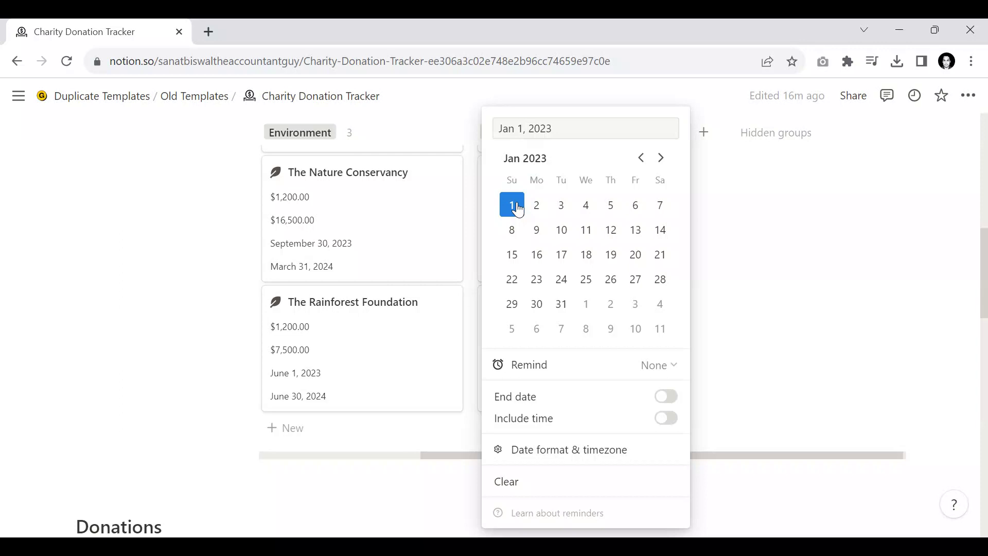
left_click(834, 261)
scroll(781, 290, "down", 2)
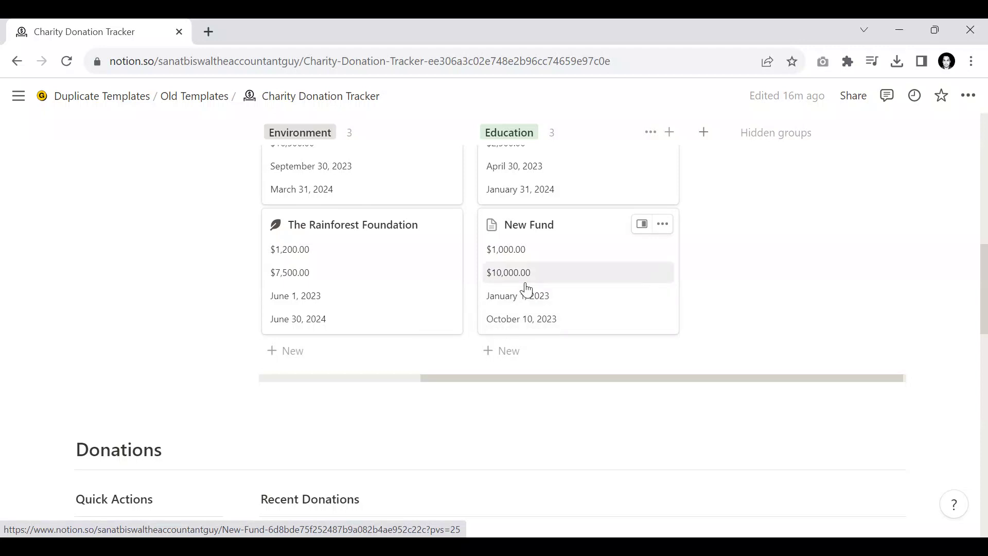
Set the New Fund card's target date to Dec 31, 2023.
left_click(534, 327)
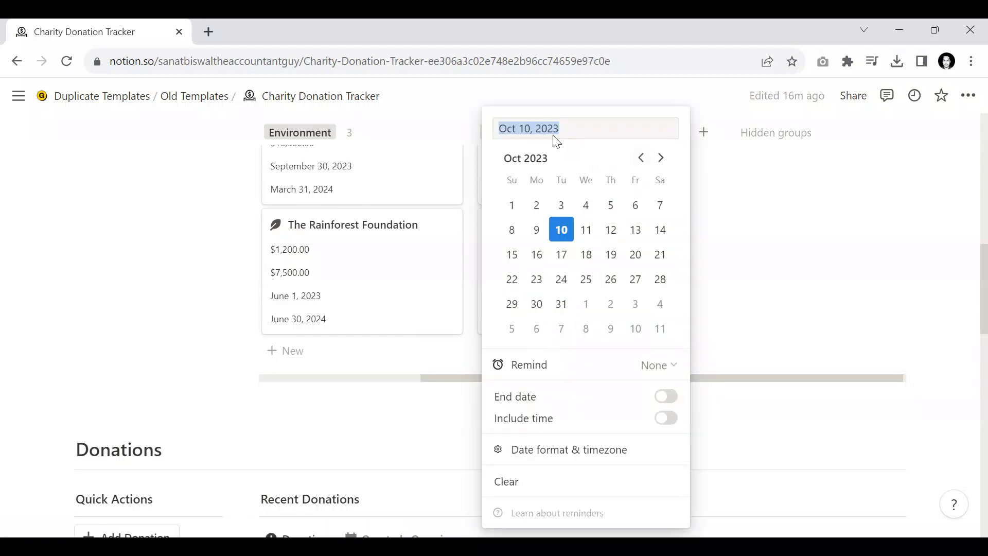
left_click(527, 128)
key("ctrl+shift+Left")
type("Dec")
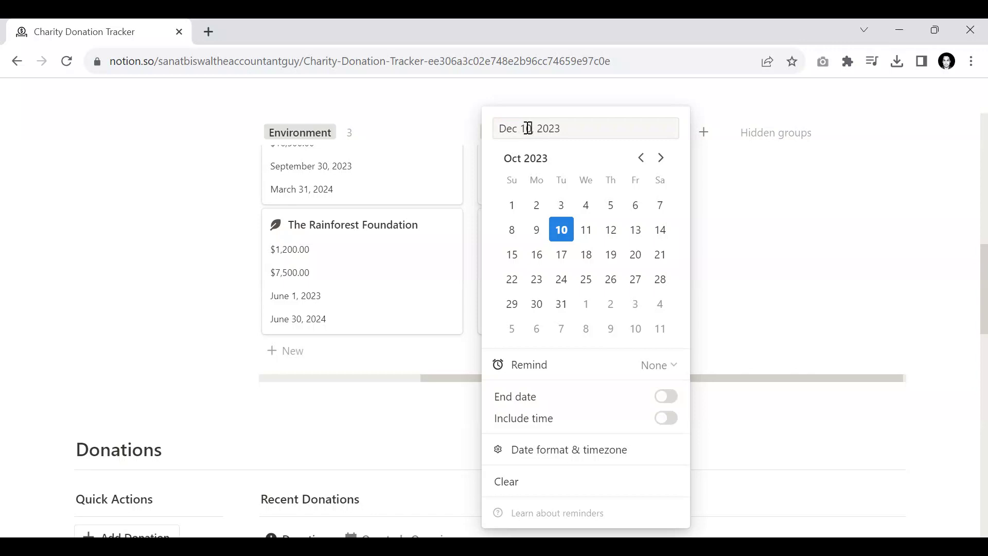
double_click(528, 128)
type("31")
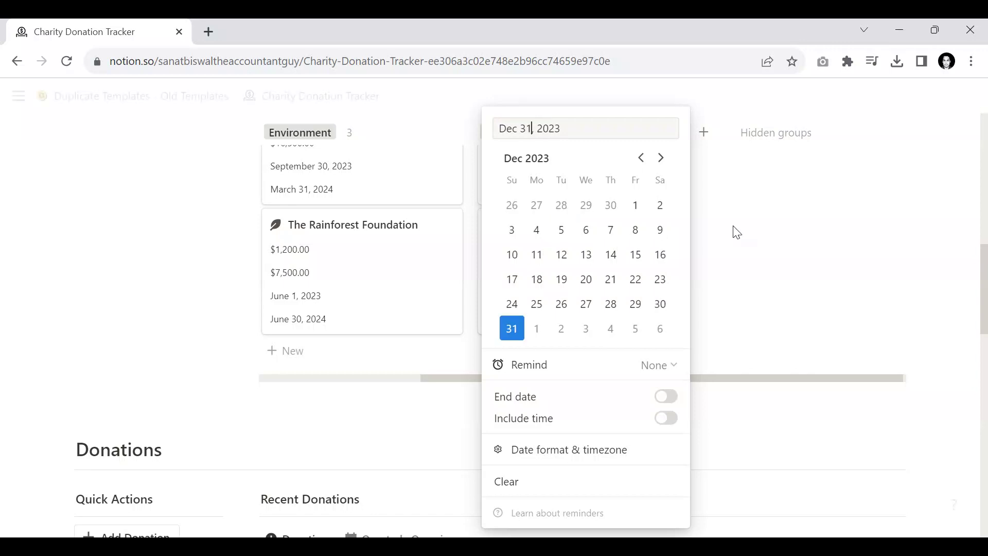
left_click(885, 309)
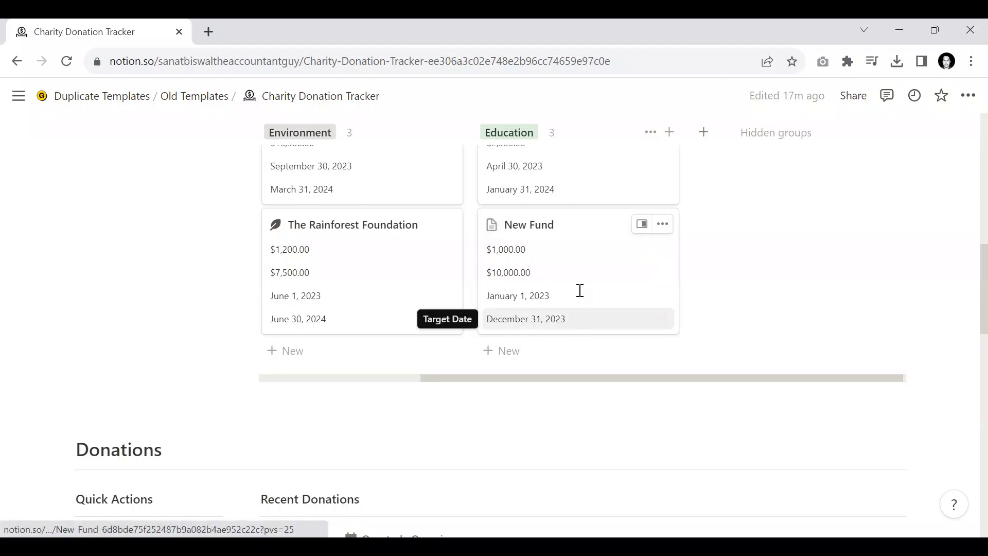
Delete the New Fund card from the Education group.
scroll(584, 265, "up", 6)
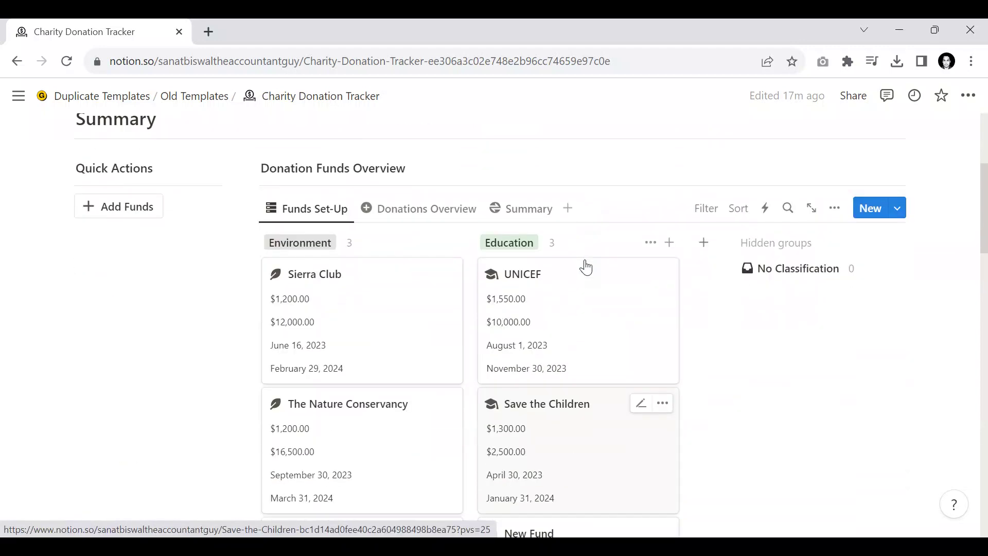
scroll(586, 267, "down", 7)
scroll(581, 301, "up", 3)
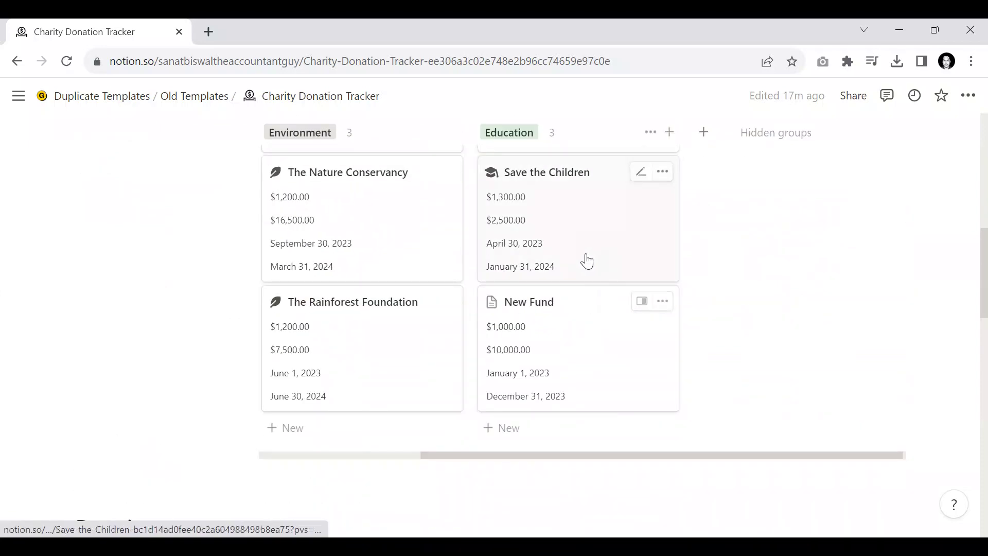
scroll(514, 314, "down", 2)
scroll(545, 308, "up", 3)
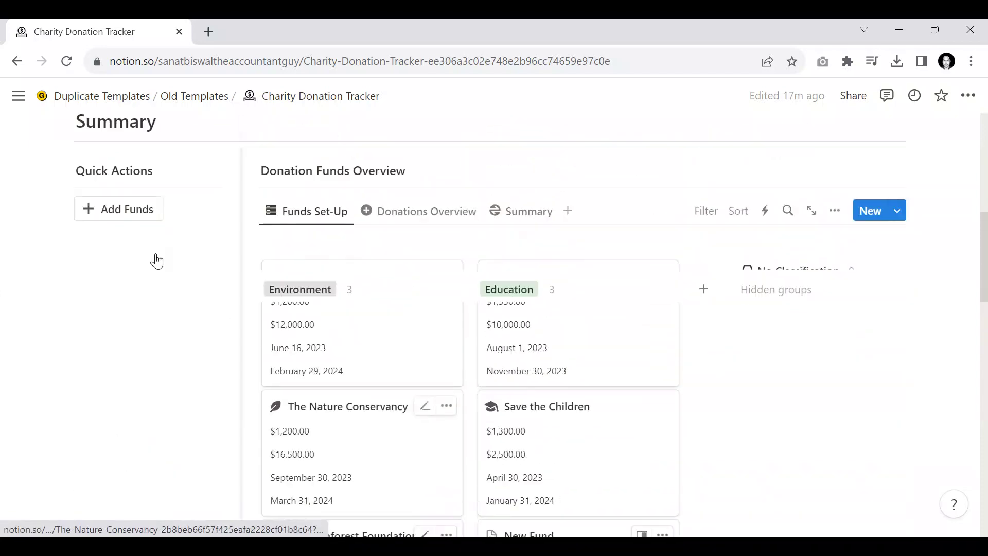
scroll(157, 261, "up", 4)
scroll(578, 305, "down", 4)
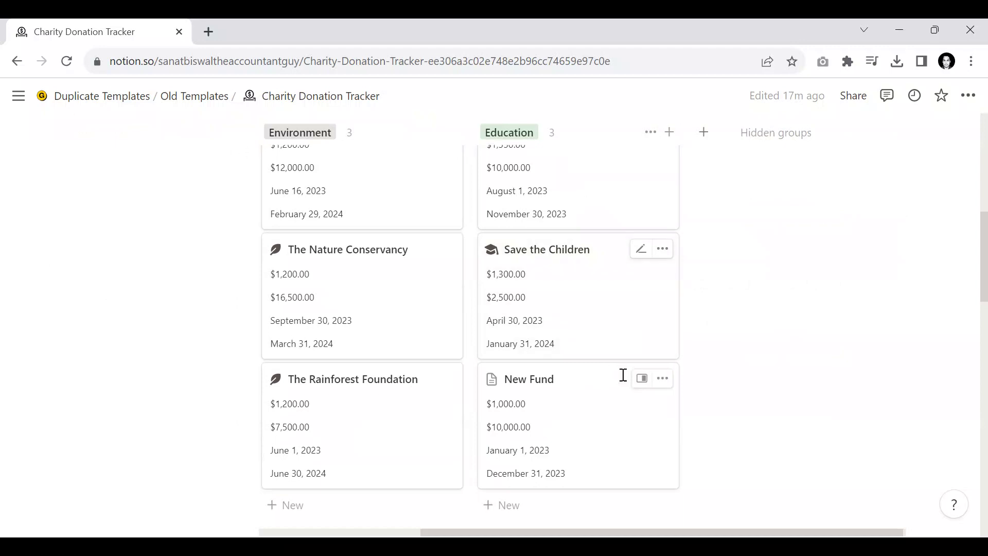
left_click(664, 382)
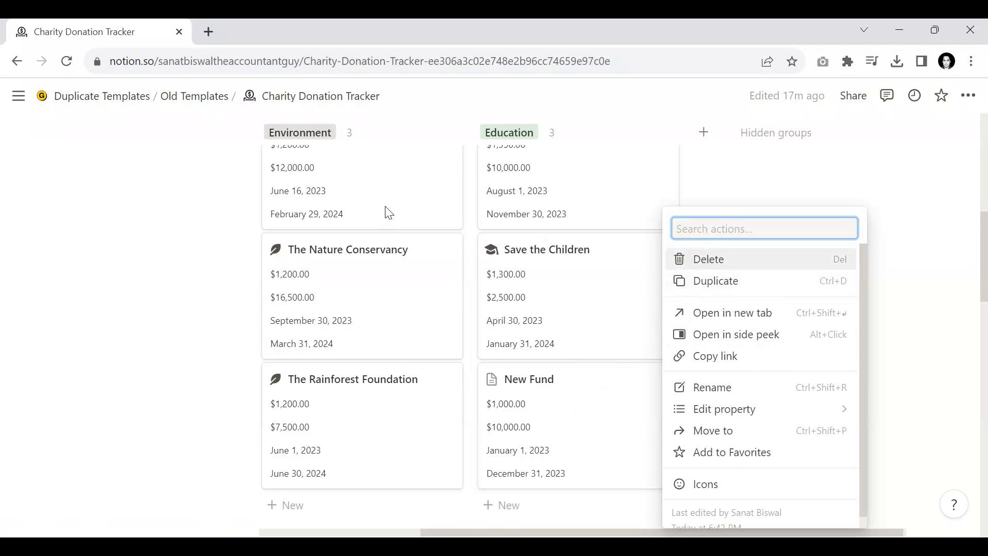
left_click(751, 267)
scroll(319, 274, "up", 2)
scroll(361, 276, "down", 2)
left_click(641, 331)
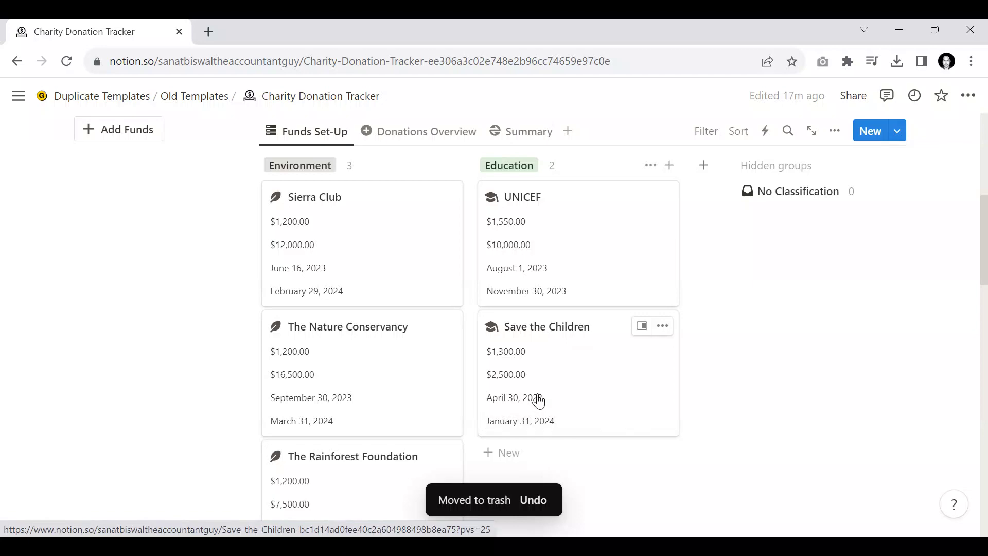
left_click(798, 356)
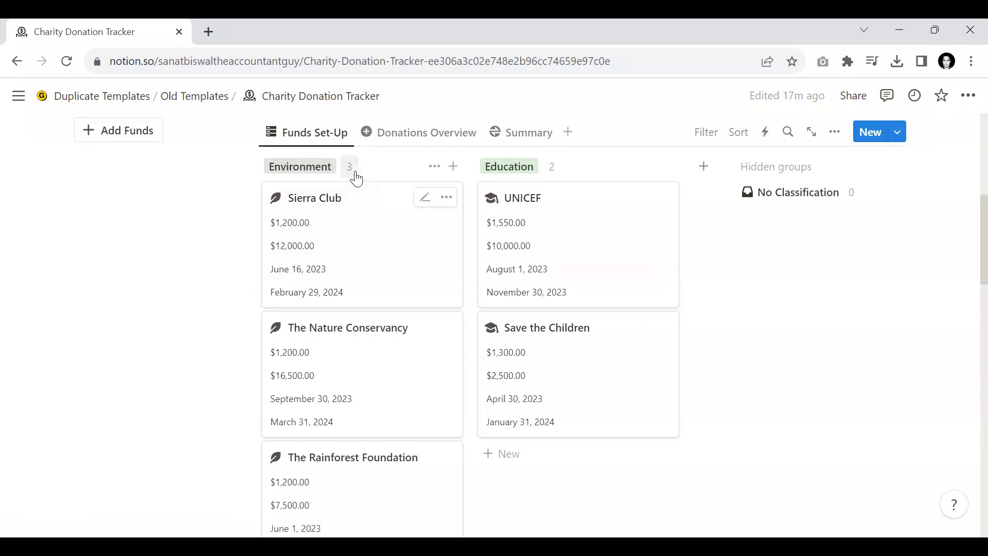
Review the period options of the Nov Contribution donation and search them for "Mar 2024" without linking another period.
scroll(353, 169, "up", 2)
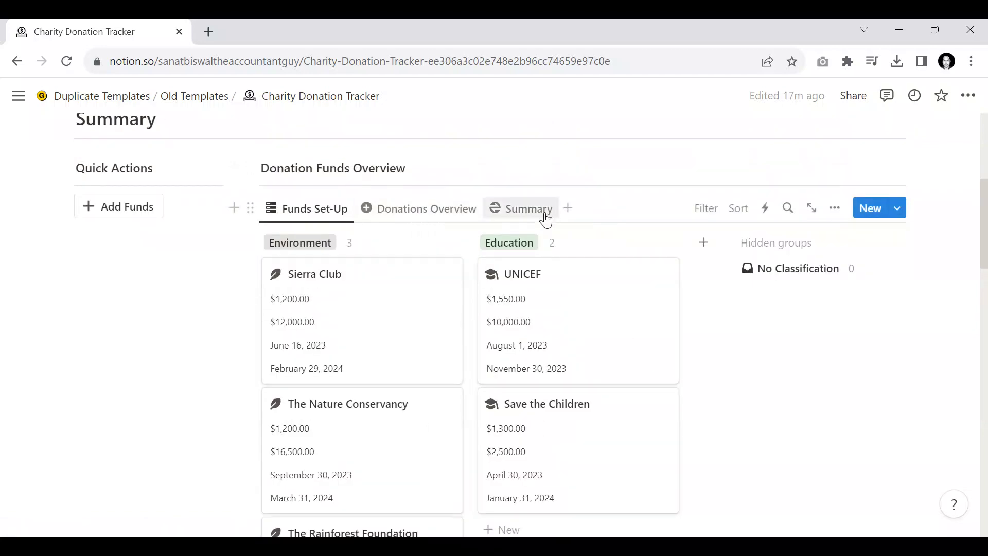
scroll(475, 264, "down", 8)
scroll(475, 264, "down", 2)
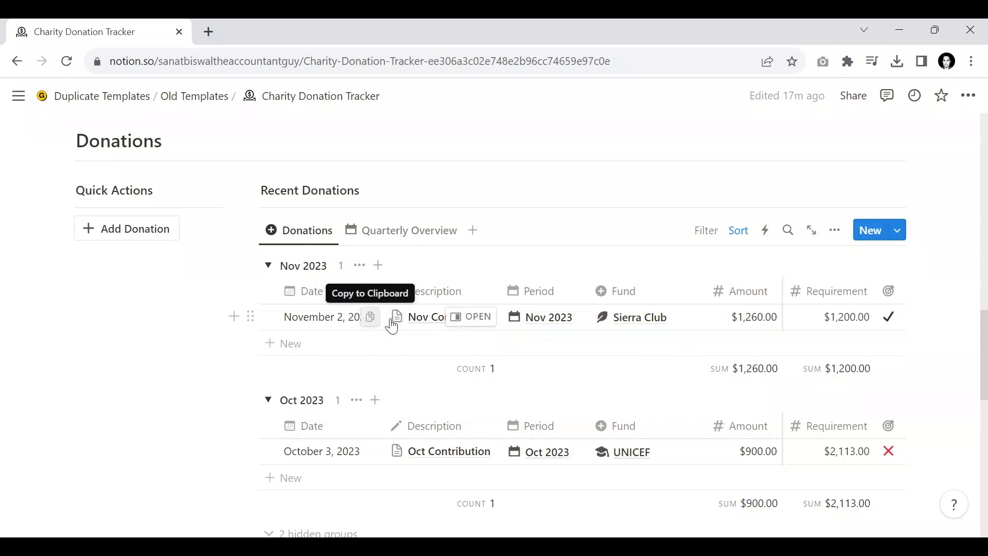
left_click(580, 319)
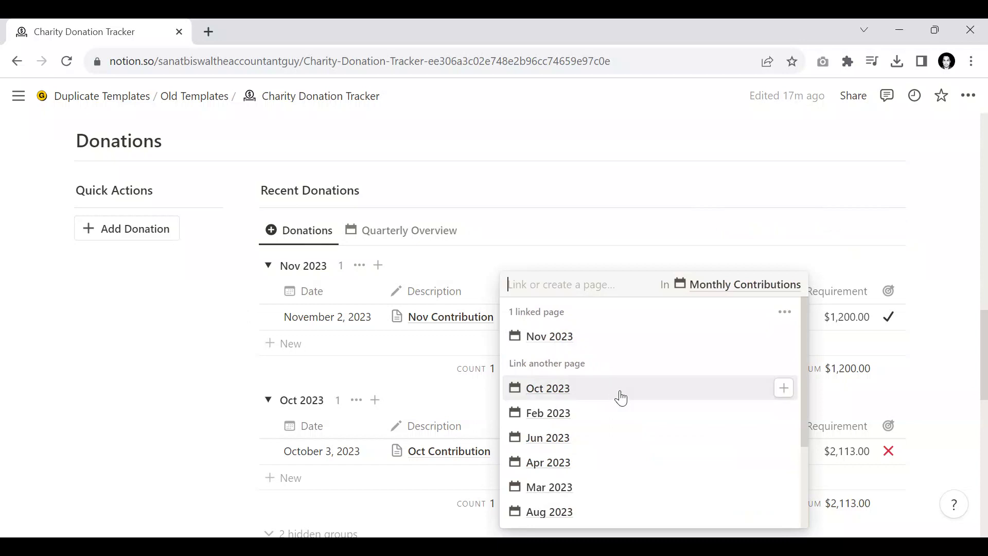
scroll(635, 399, "down", 3)
scroll(635, 399, "up", 3)
key("Down")
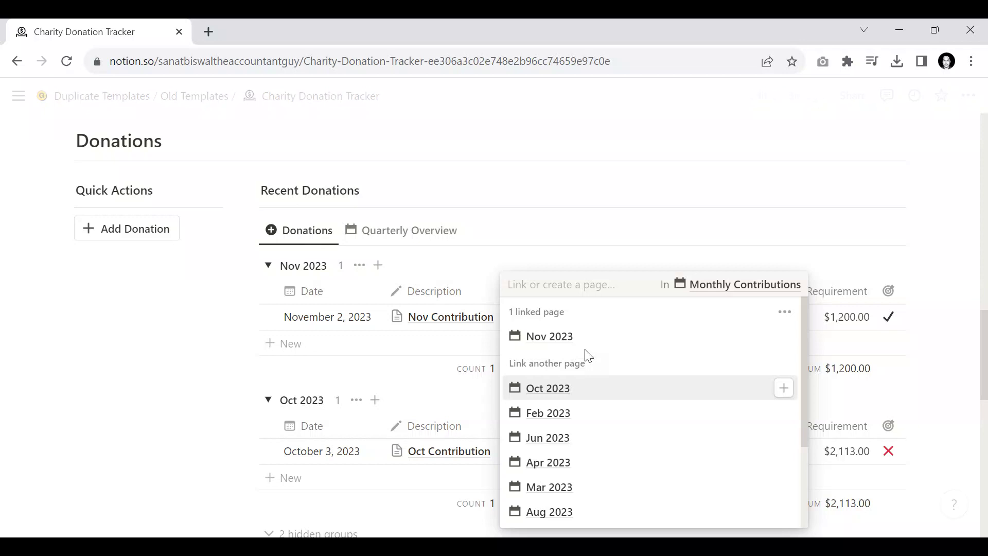
type("Mar 2024")
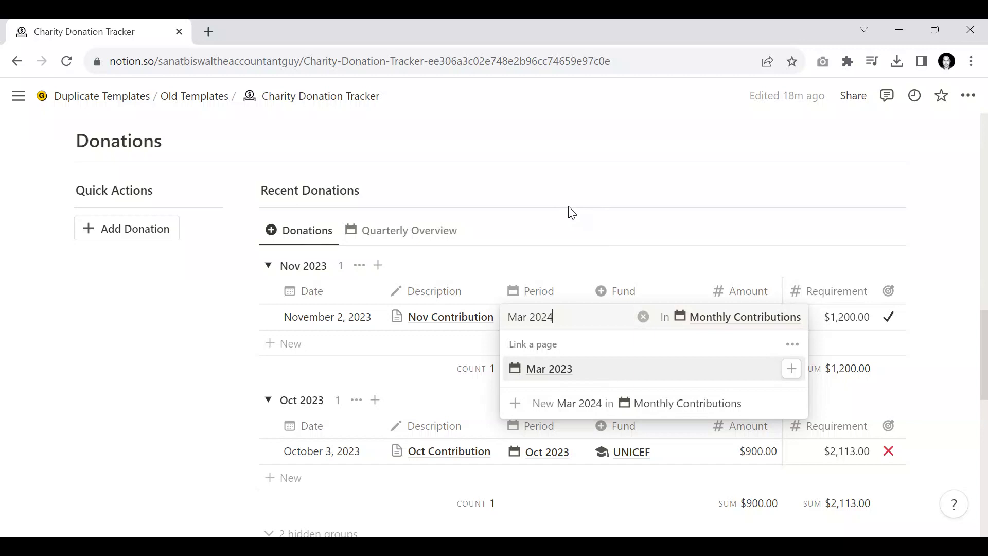
key("Escape")
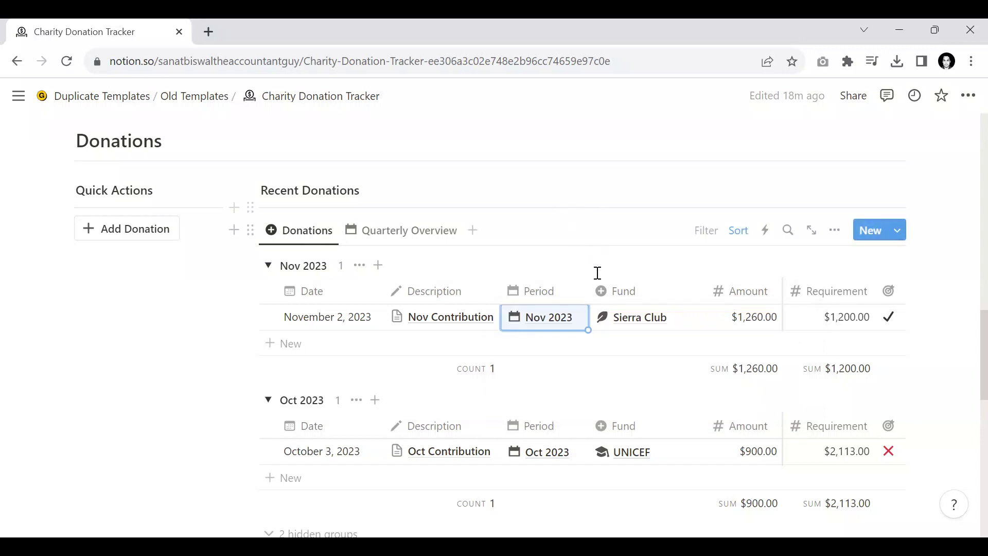
Review the funds that can be linked to the Nov Contribution donation, keeping its current fund.
left_click(682, 321)
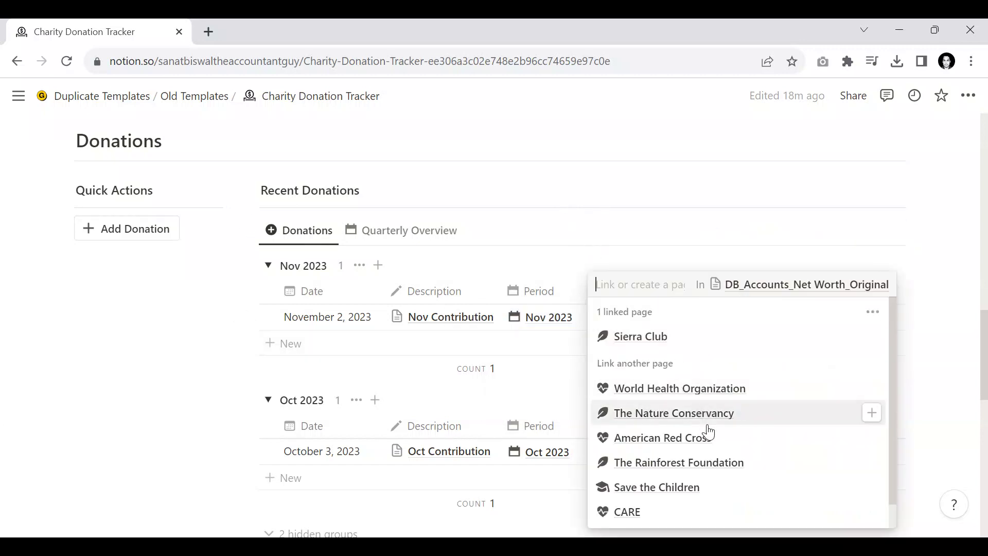
scroll(716, 447, "down", 1)
scroll(727, 442, "up", 1)
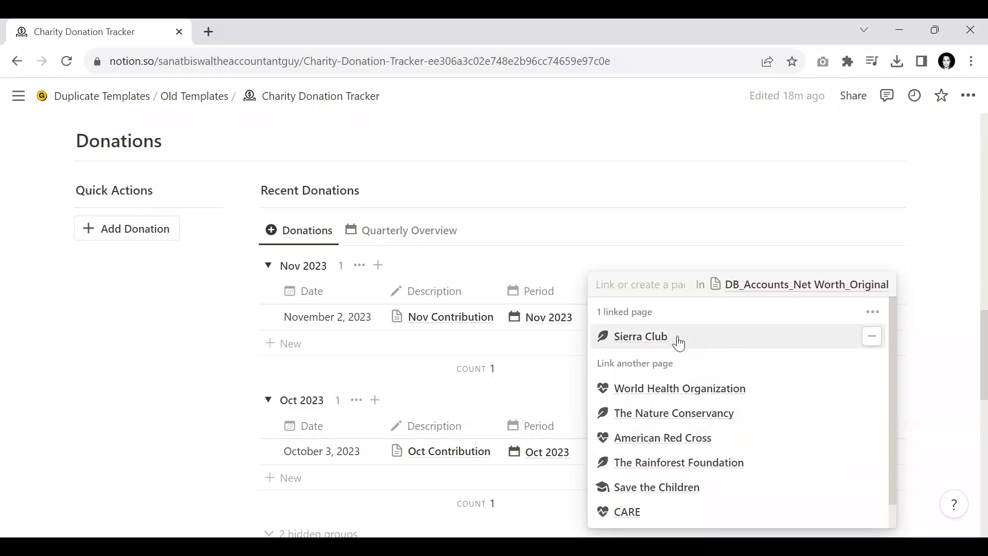
left_click(657, 223)
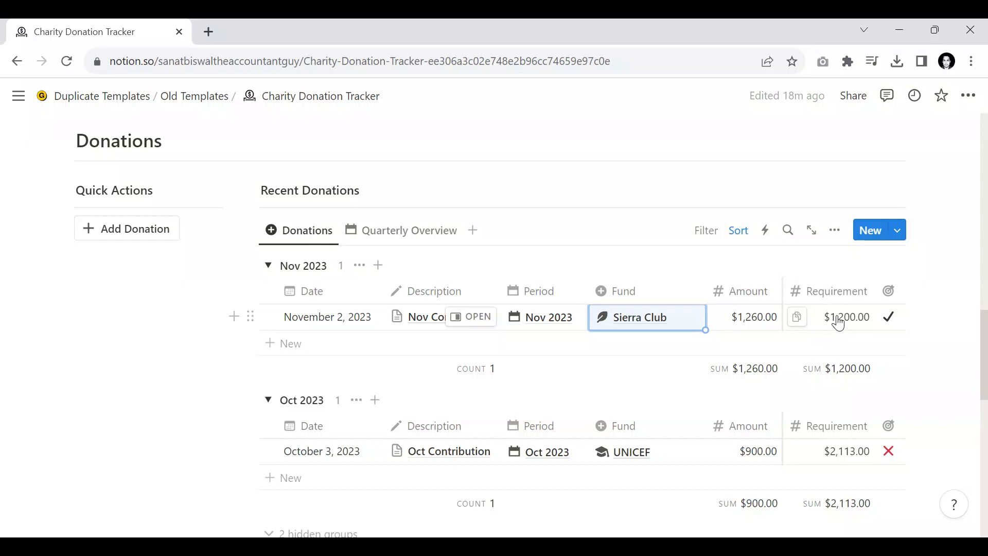
Compare the Sierra Club fund's target and dates with the Nov Contribution's amount and requirement, and check the same columns for Oct Contribution.
scroll(755, 344, "up", 10)
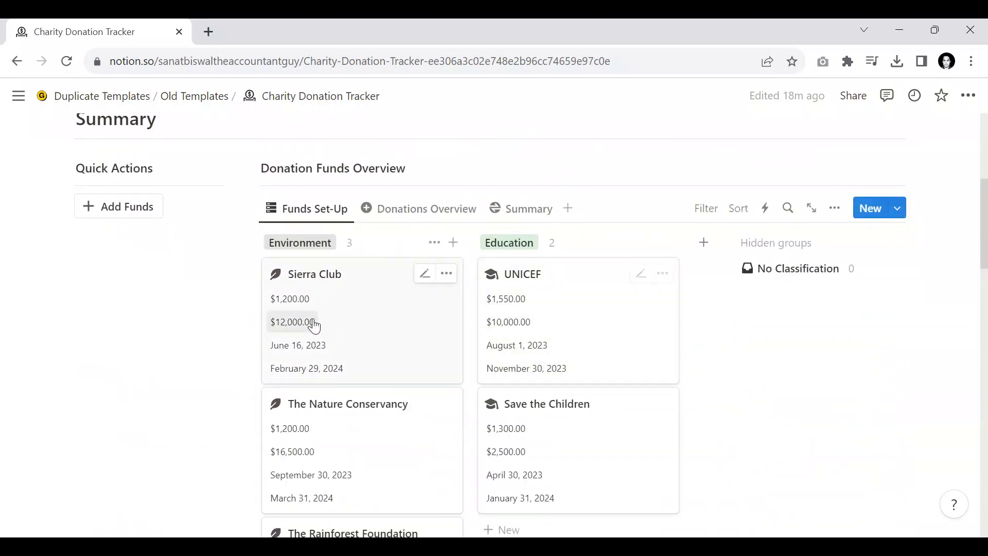
scroll(314, 324, "down", 2)
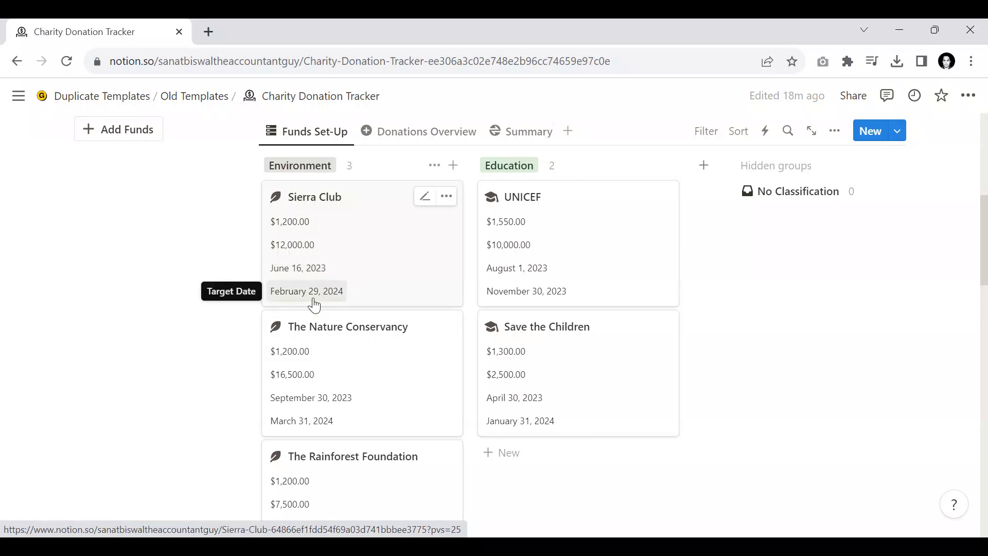
scroll(671, 338, "down", 10)
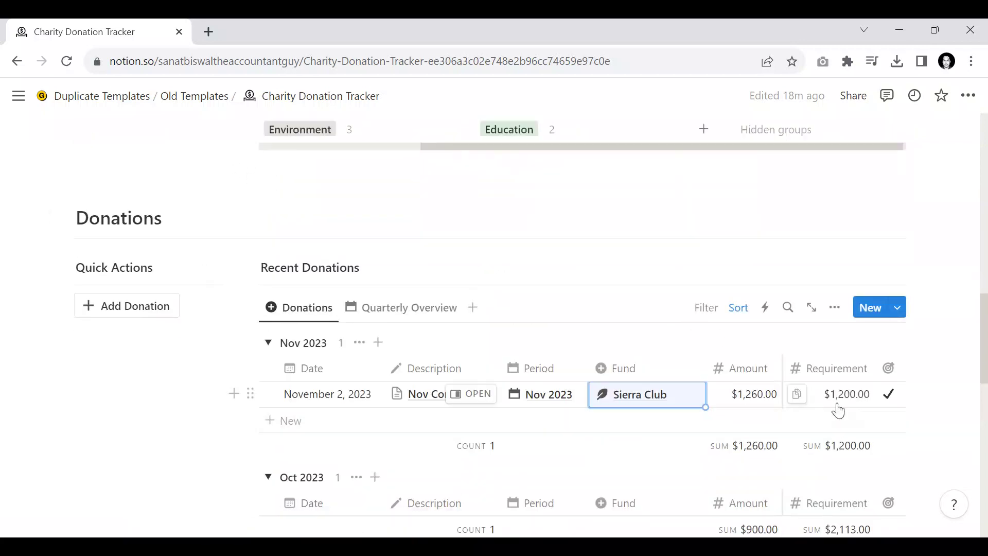
scroll(768, 393, "up", 10)
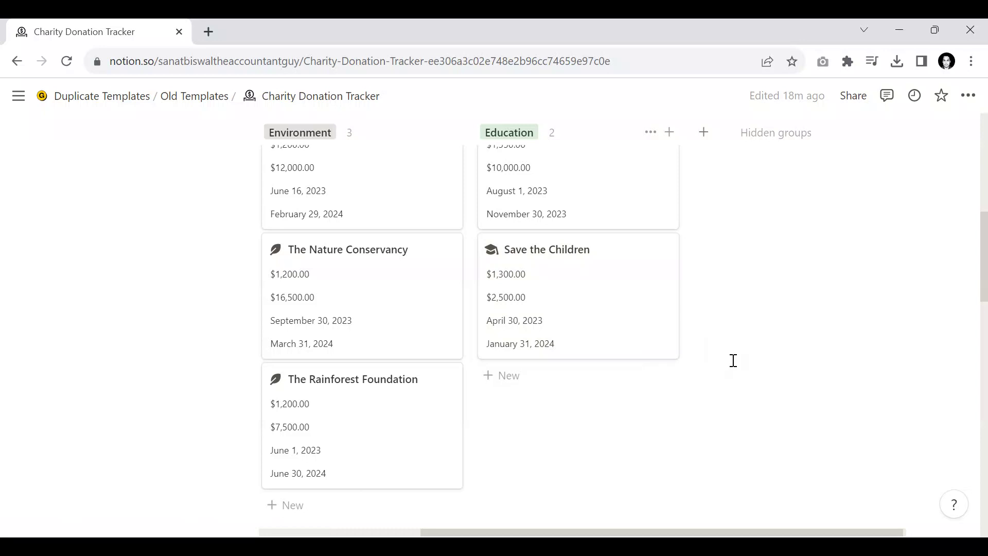
scroll(733, 360, "down", 8)
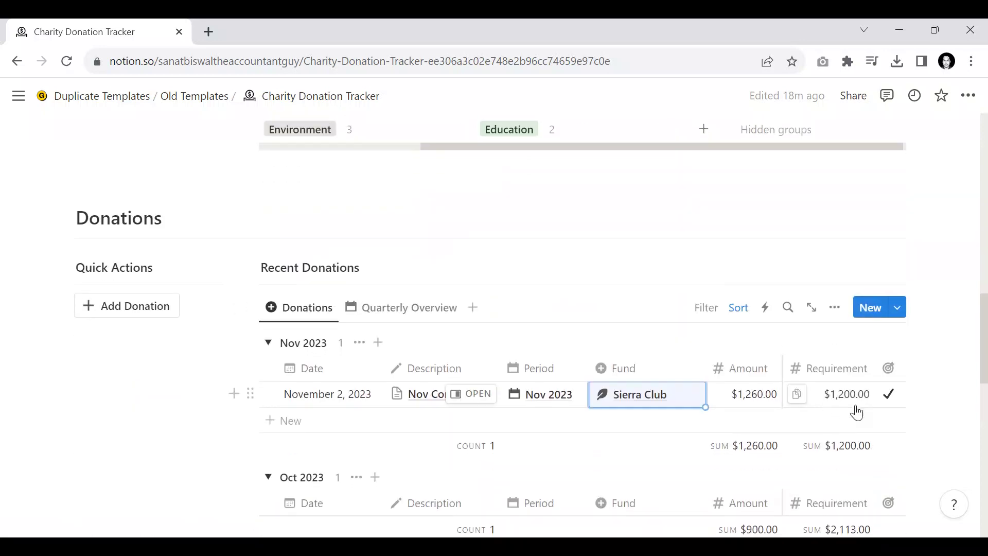
left_click(747, 405)
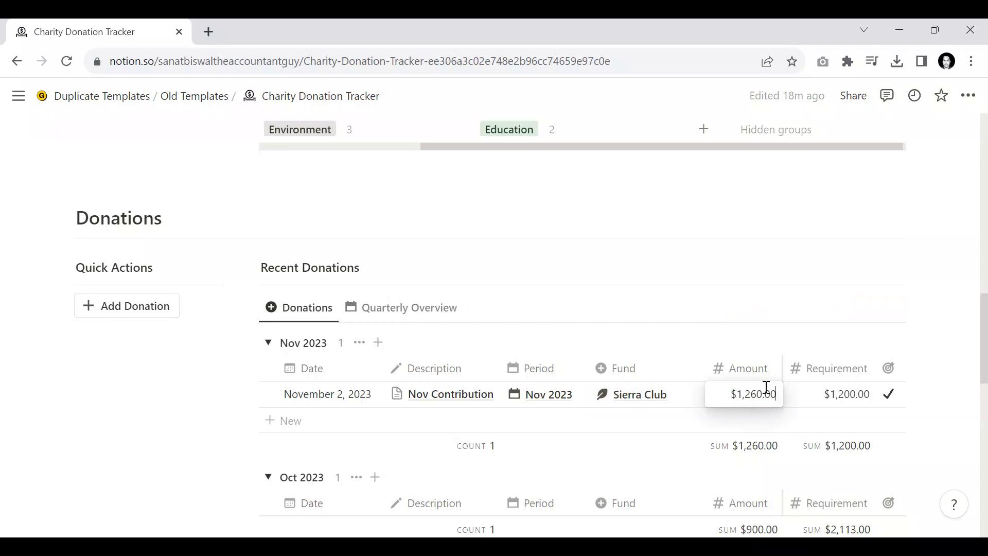
key("Escape")
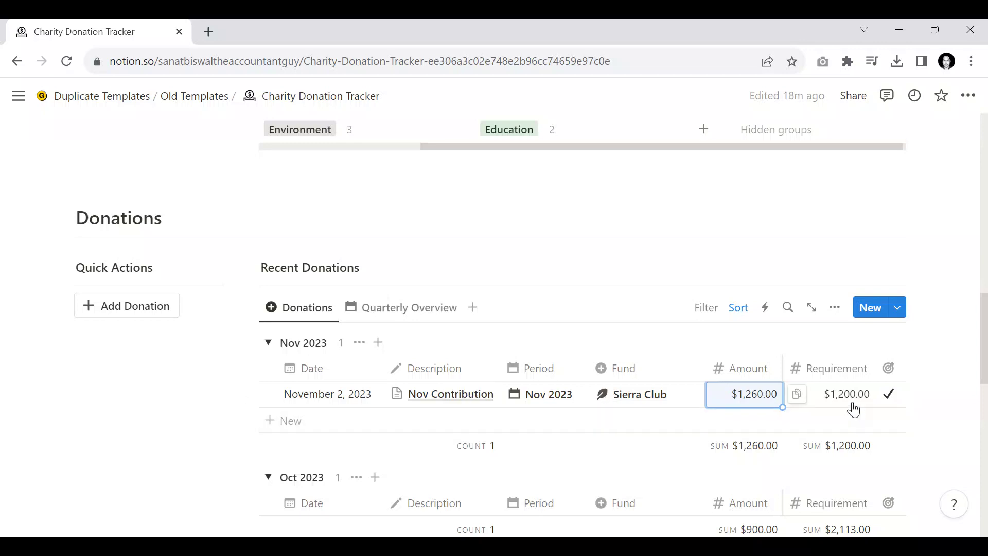
scroll(806, 348, "down", 4)
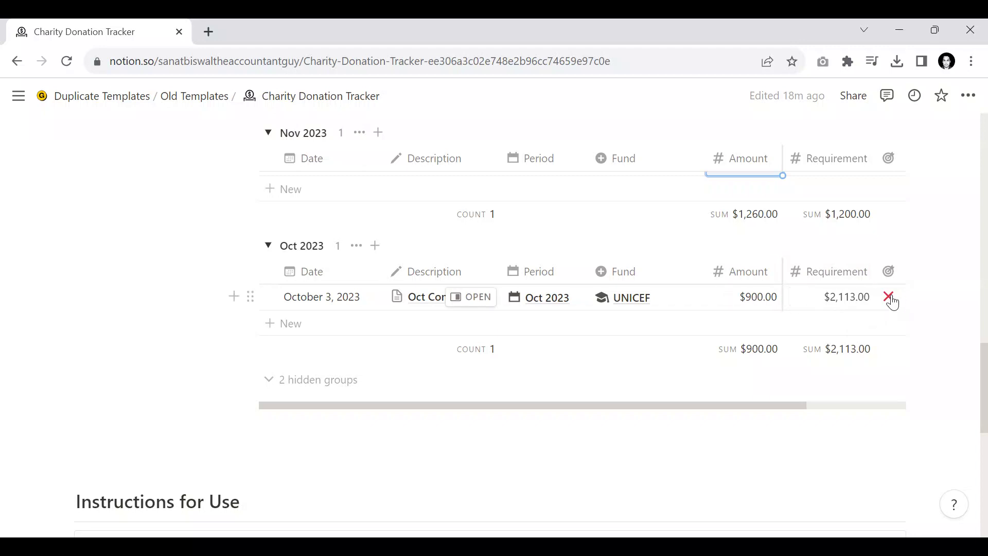
scroll(890, 295, "up", 1)
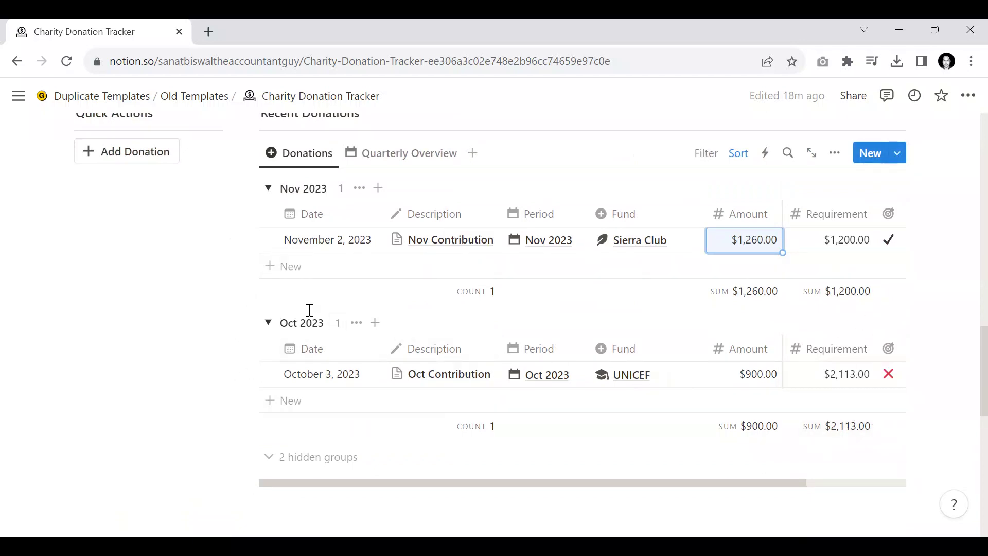
Add a new donation entry to Recent Donations and delete that October 10, 2023 entry.
scroll(312, 306, "up", 2)
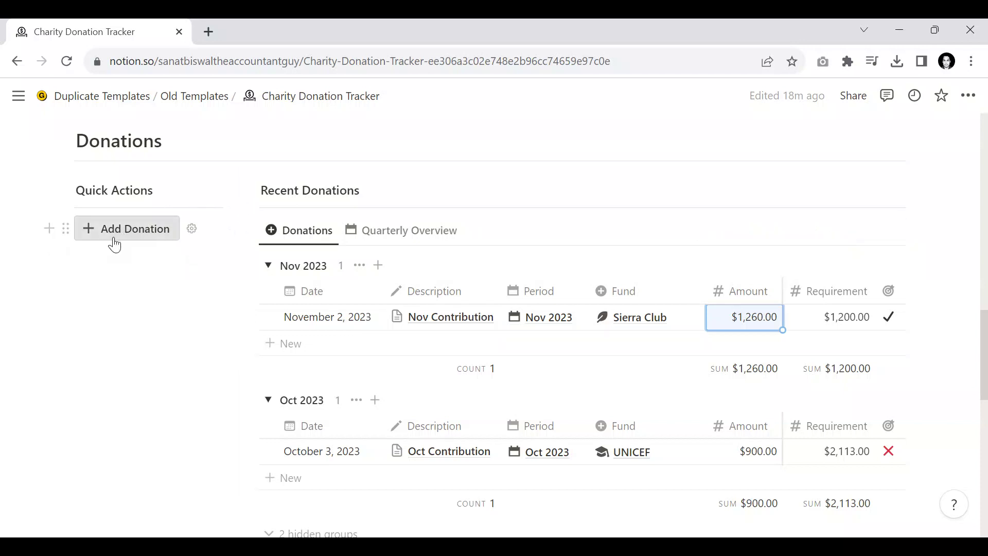
left_click(137, 230)
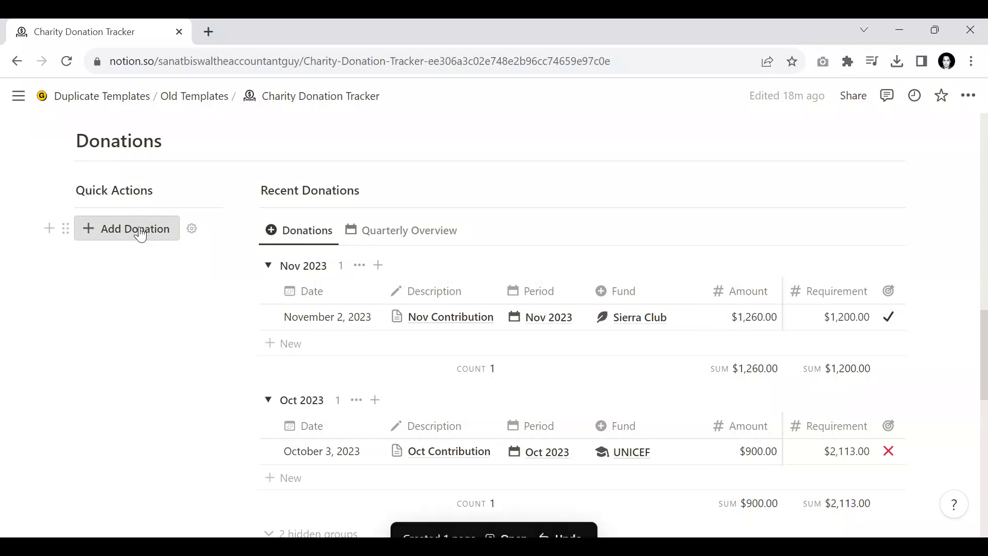
scroll(397, 338, "down", 2)
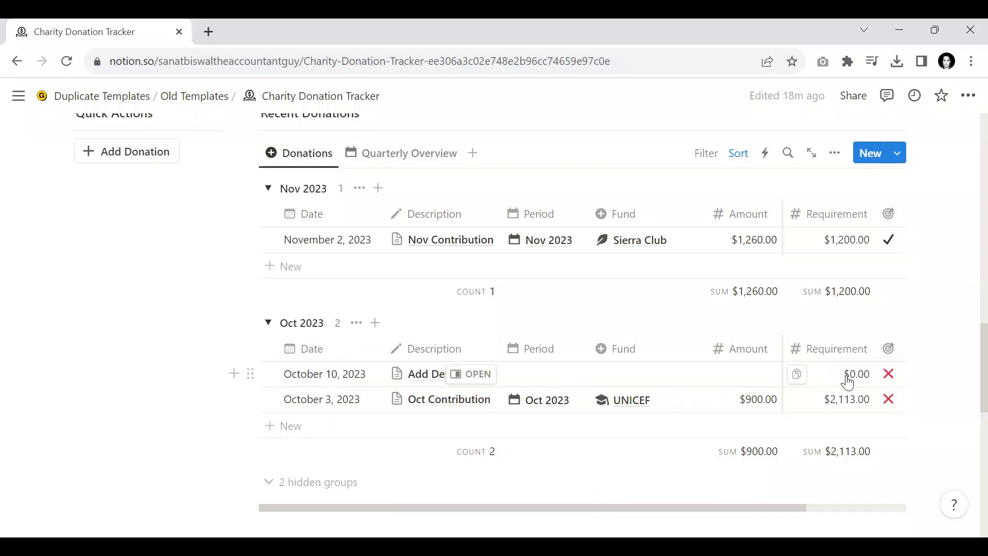
left_click(251, 375)
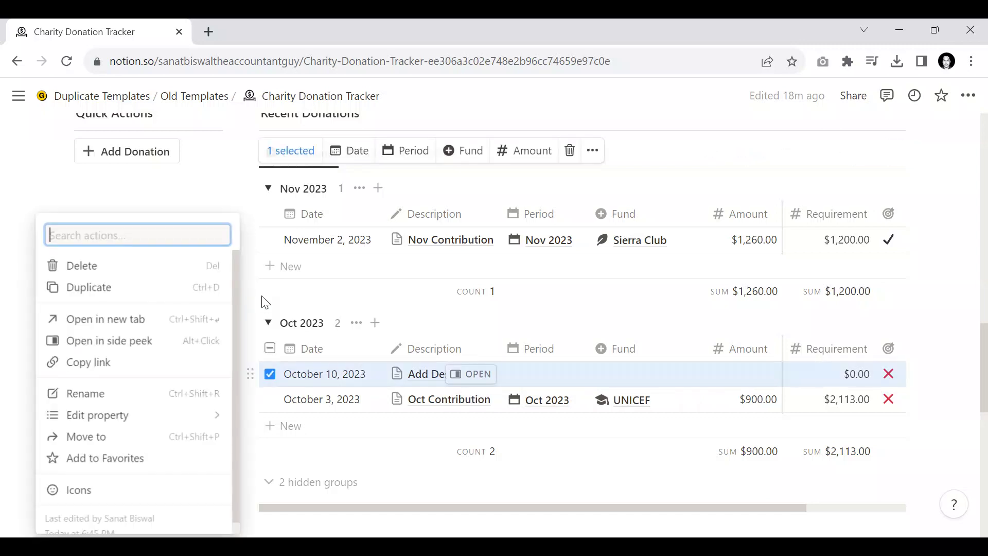
left_click(170, 262)
Show Recent Donations in the Quarterly Overview view.
scroll(309, 343, "up", 2)
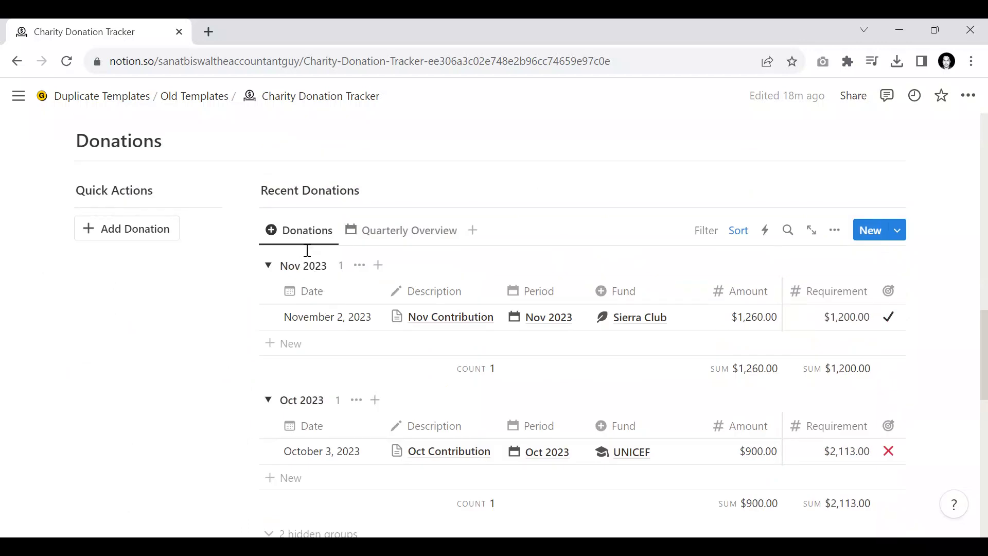
left_click(391, 238)
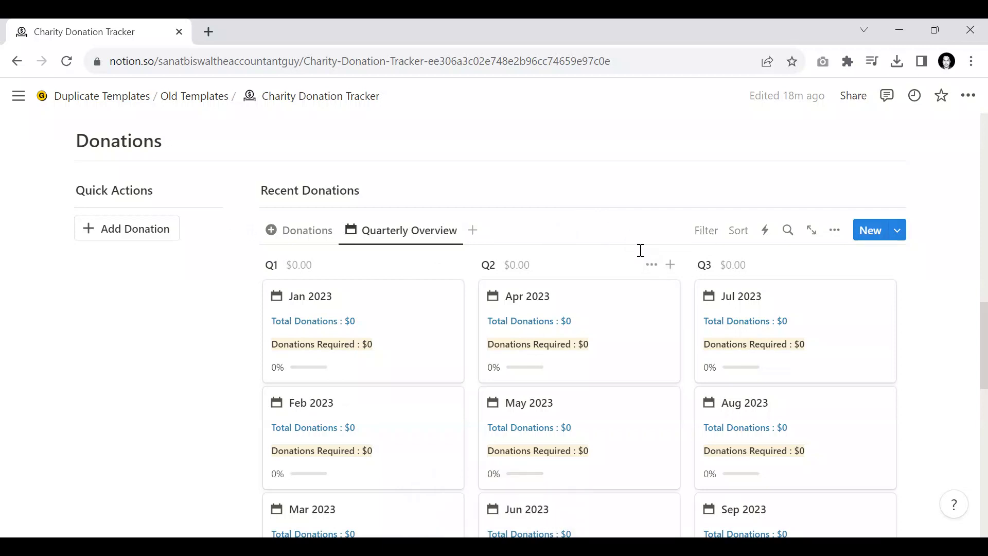
Examine the total and required donations on the Q1 to Q3 month cards in the Quarterly Overview.
scroll(638, 249, "down", 2)
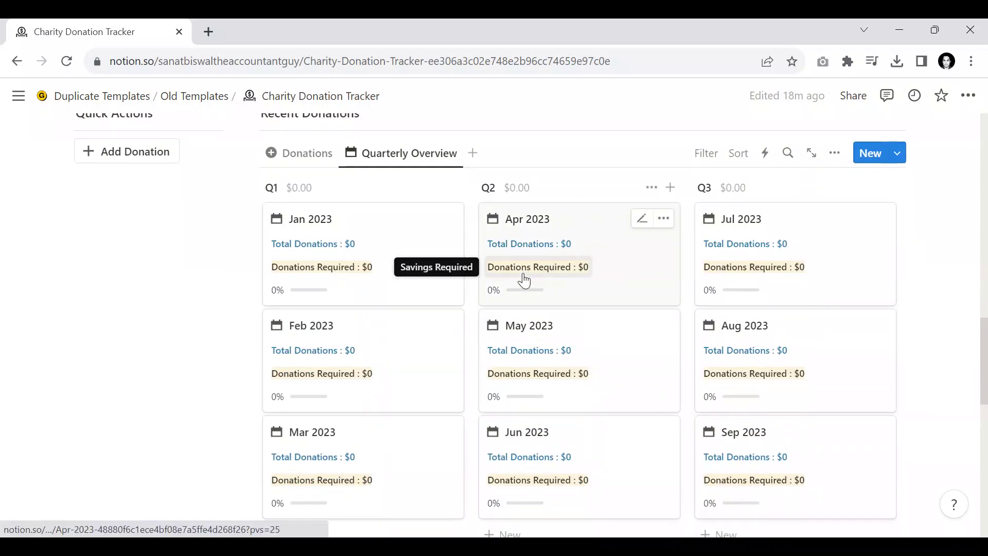
scroll(304, 190, "down", 1)
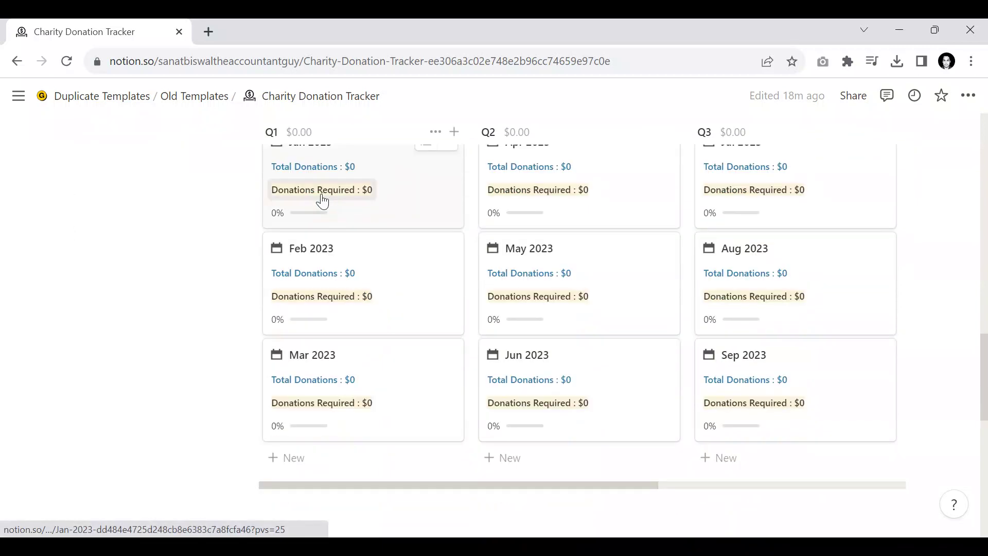
scroll(492, 283, "up", 1)
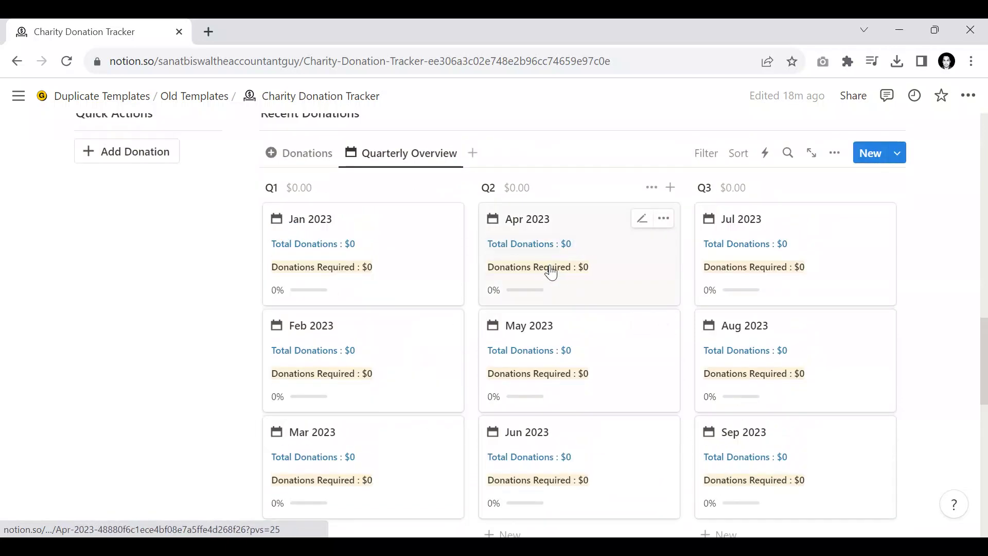
scroll(566, 275, "down", 3)
scroll(465, 383, "up", 3)
scroll(465, 375, "down", 3)
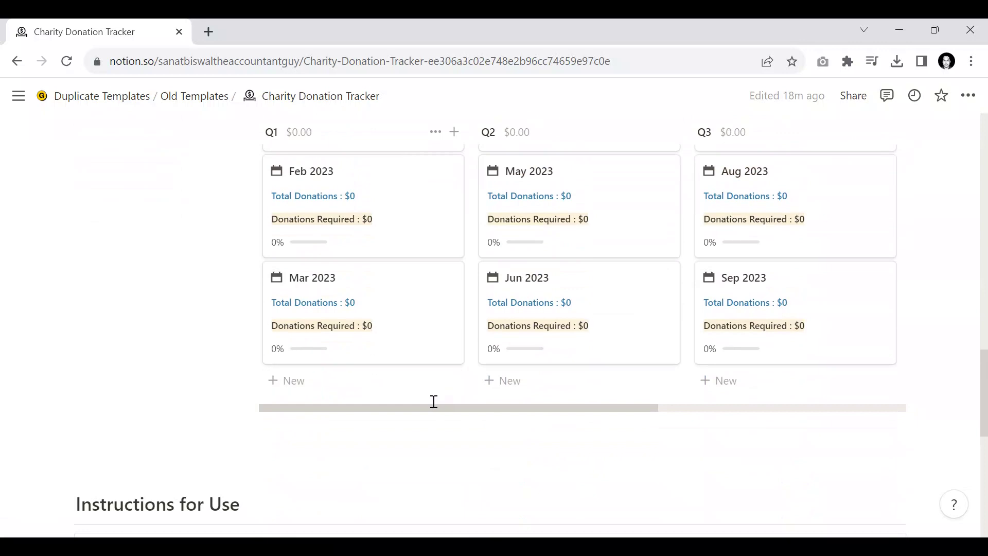
Bring the Q4 group into view and compare total donations with donations required on the Oct 2023 and Nov 2023 cards.
left_click_drag(424, 405, 763, 307)
scroll(770, 284, "up", 3)
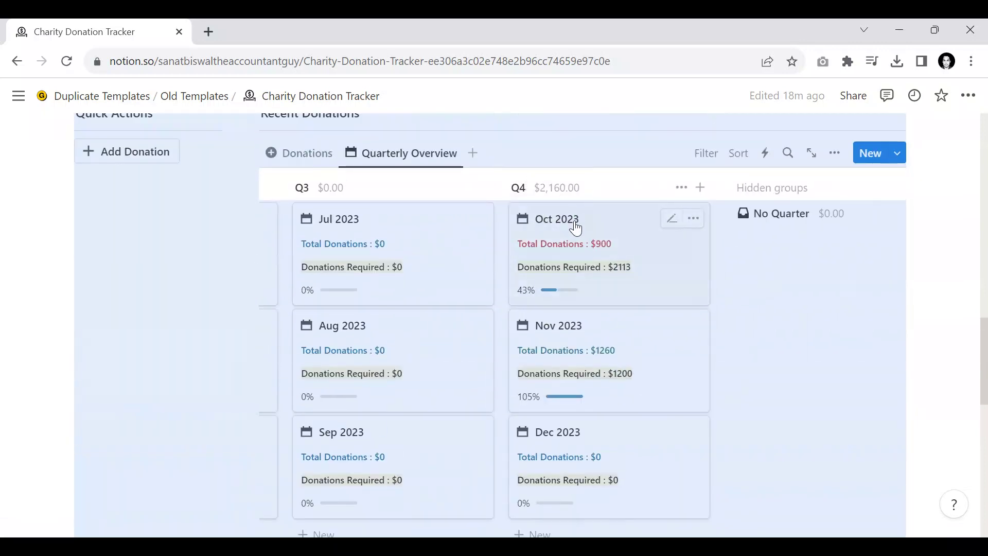
scroll(602, 301, "down", 3)
scroll(601, 300, "up", 3)
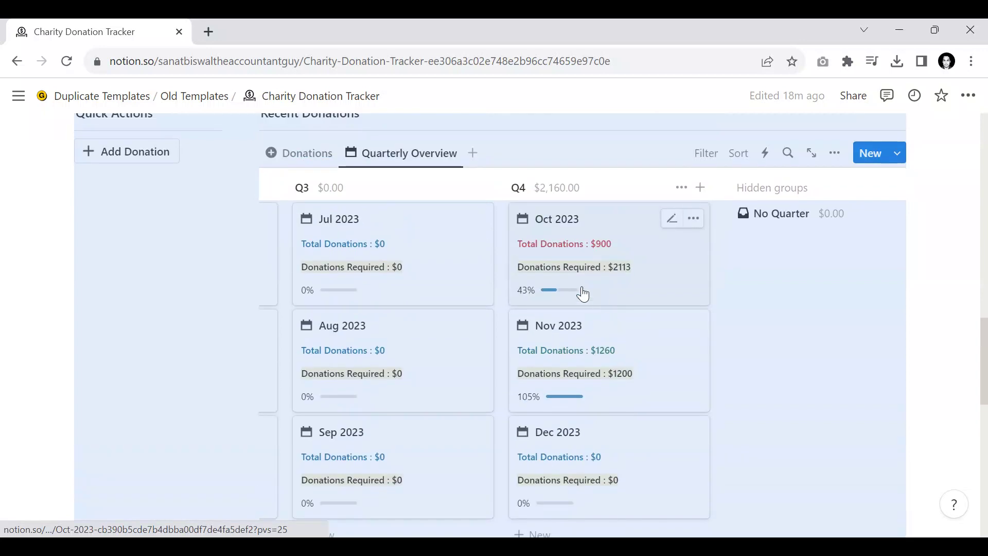
scroll(586, 315, "up", 2)
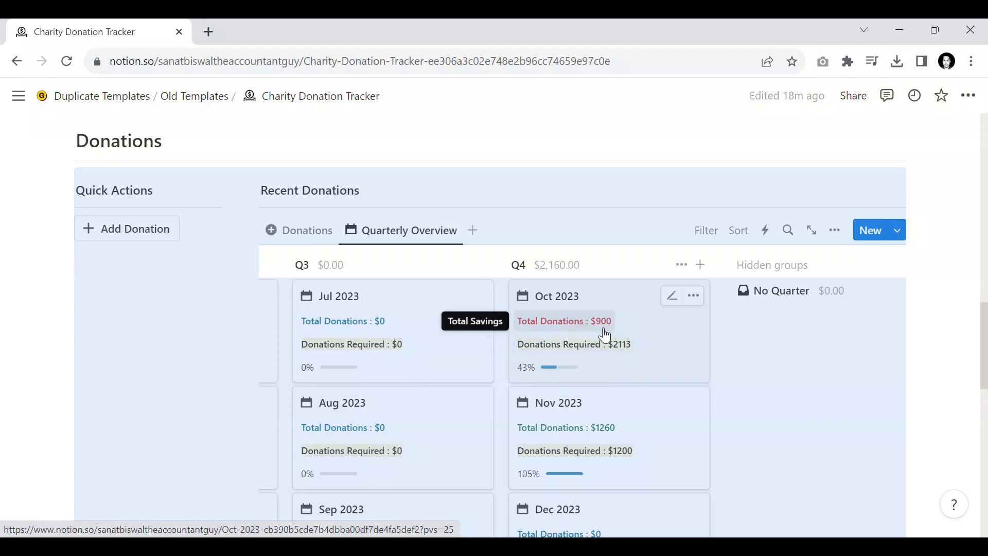
scroll(601, 332, "down", 1)
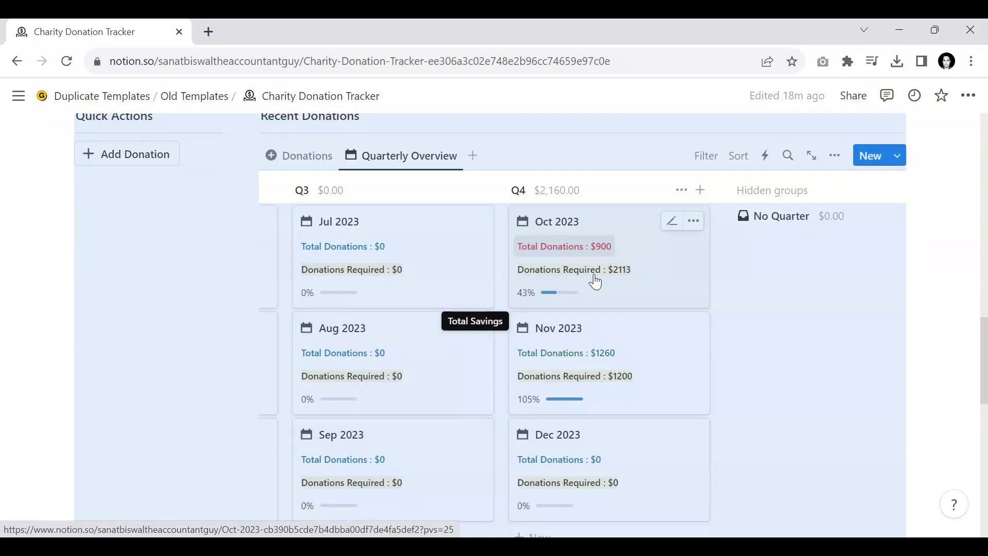
scroll(597, 278, "down", 1)
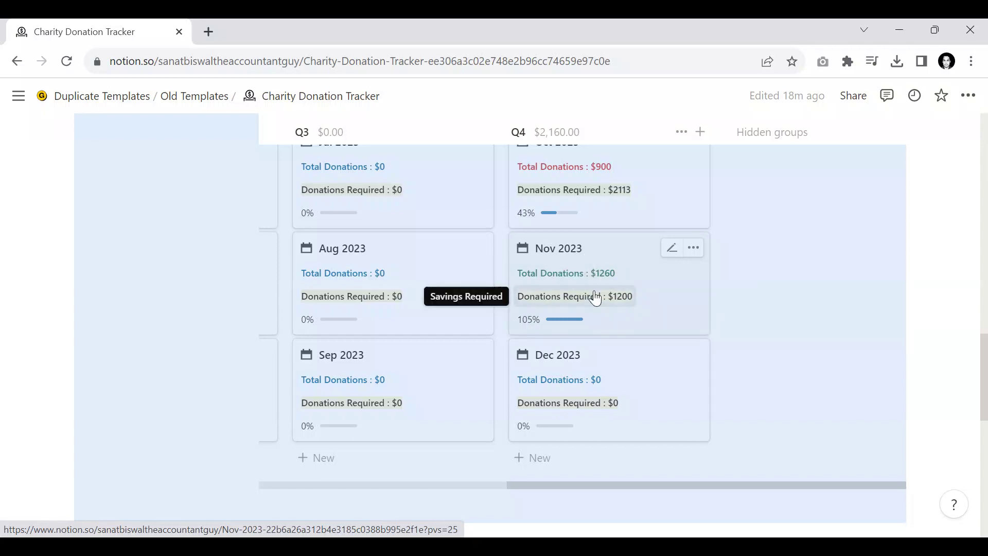
scroll(584, 300, "up", 1)
scroll(581, 301, "up", 2)
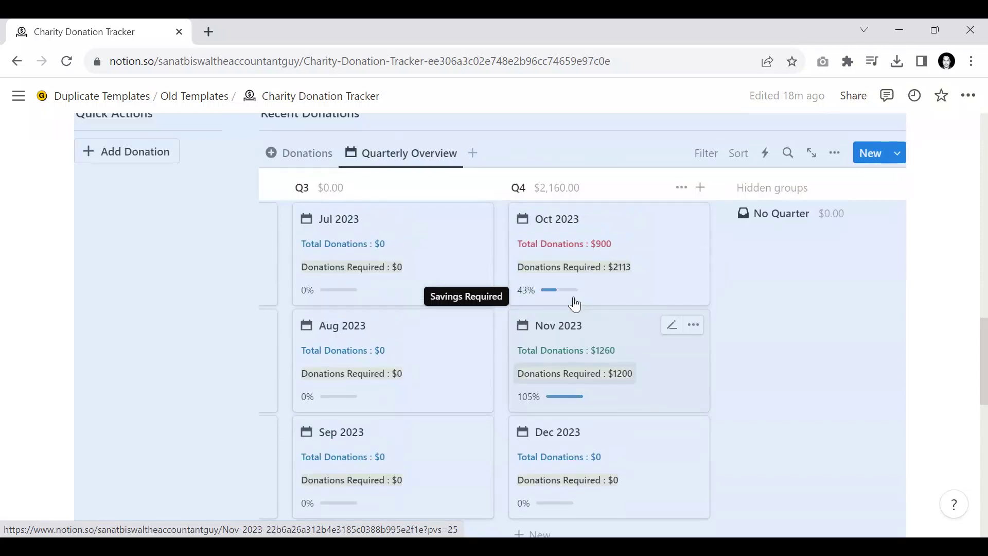
Check the individual entries in the Donations view of Recent Donations, and return to the Q4 group of the Quarterly Overview.
left_click(321, 165)
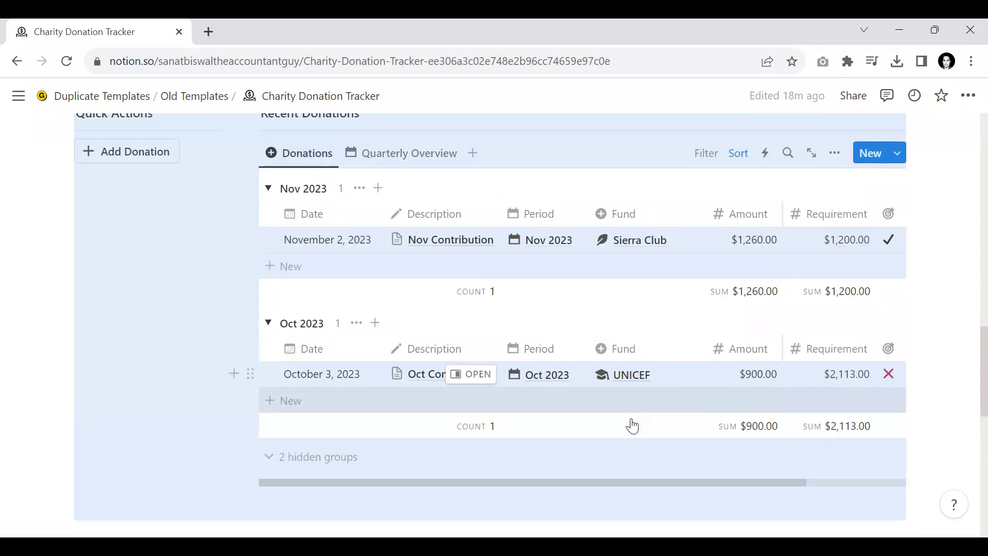
left_click(405, 153)
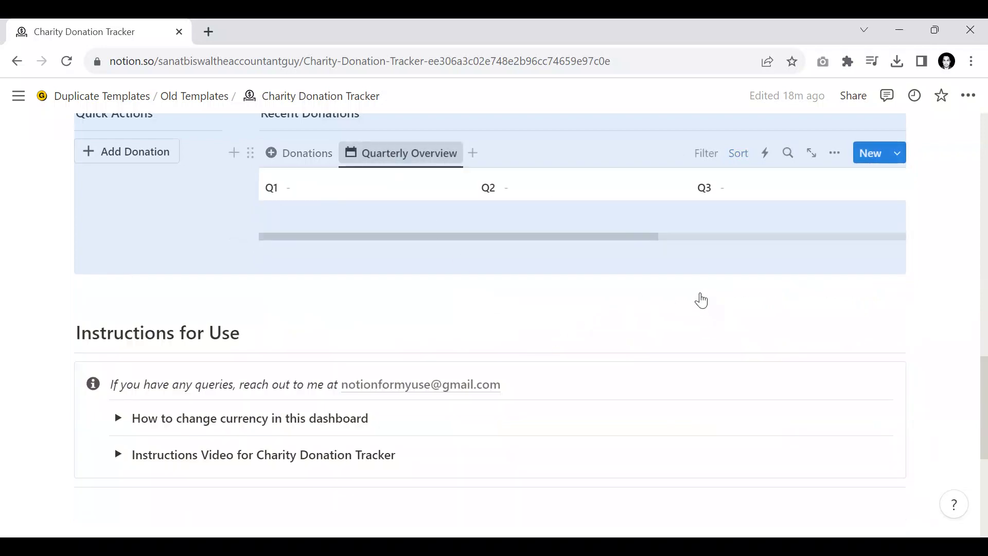
scroll(709, 308, "down", 5)
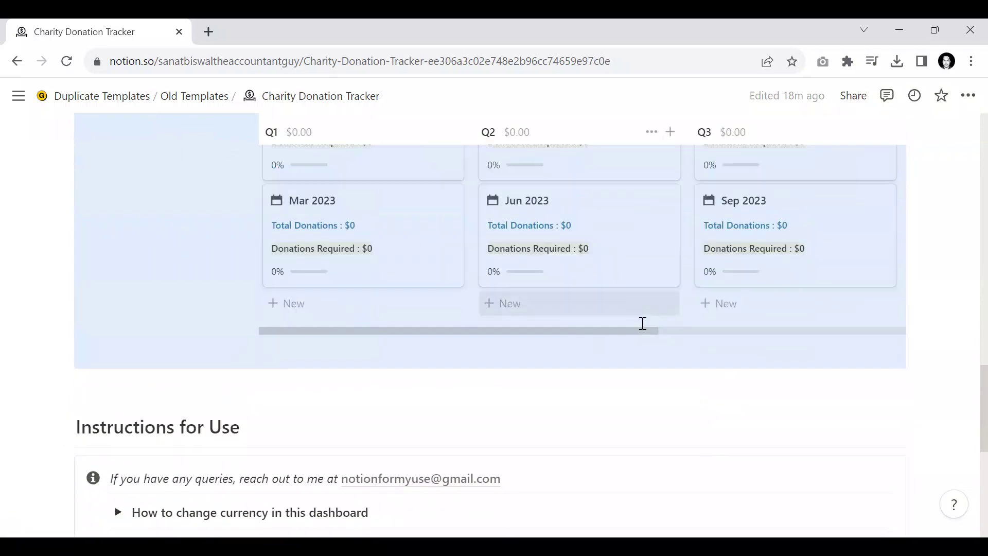
left_click_drag(666, 329, 843, 323)
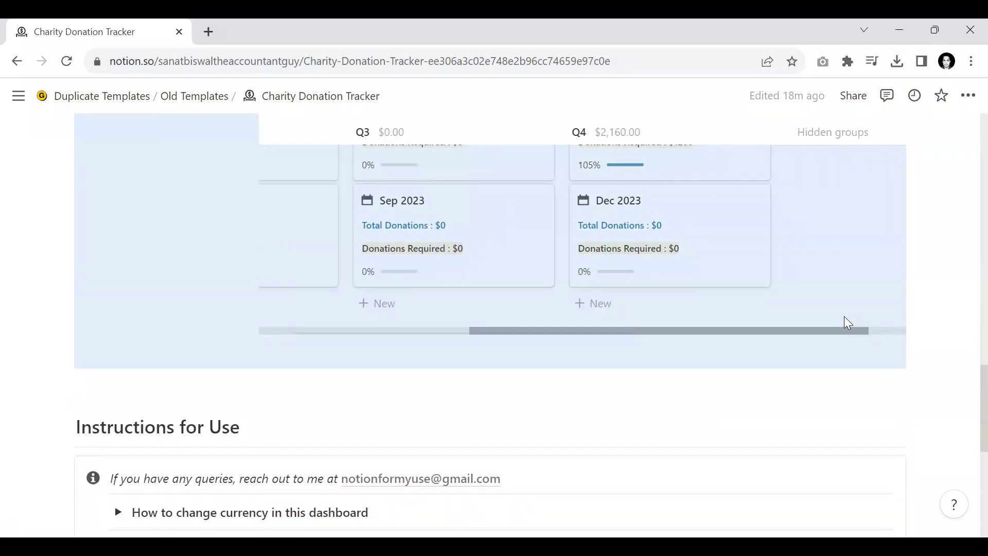
Examine the savings percentage on the Nov 2023 card and the donation figures on the Dec 2023 card.
scroll(800, 310, "up", 2)
scroll(686, 320, "up", 2)
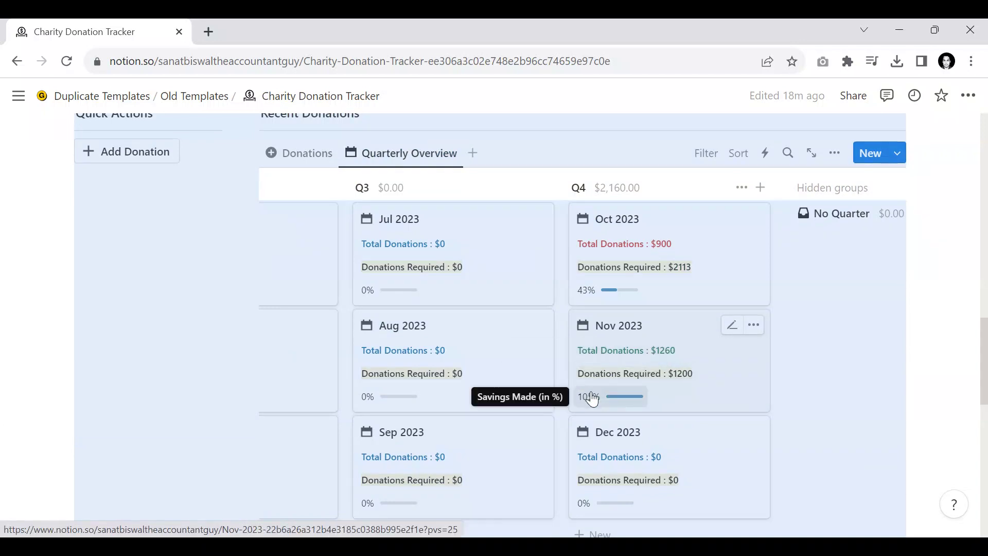
scroll(638, 313, "down", 1)
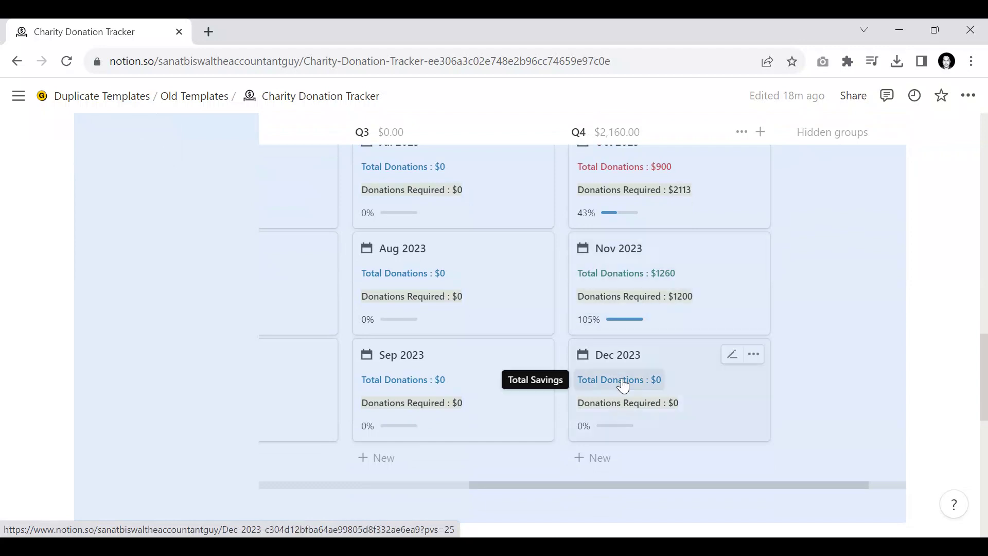
scroll(627, 382, "down", 1)
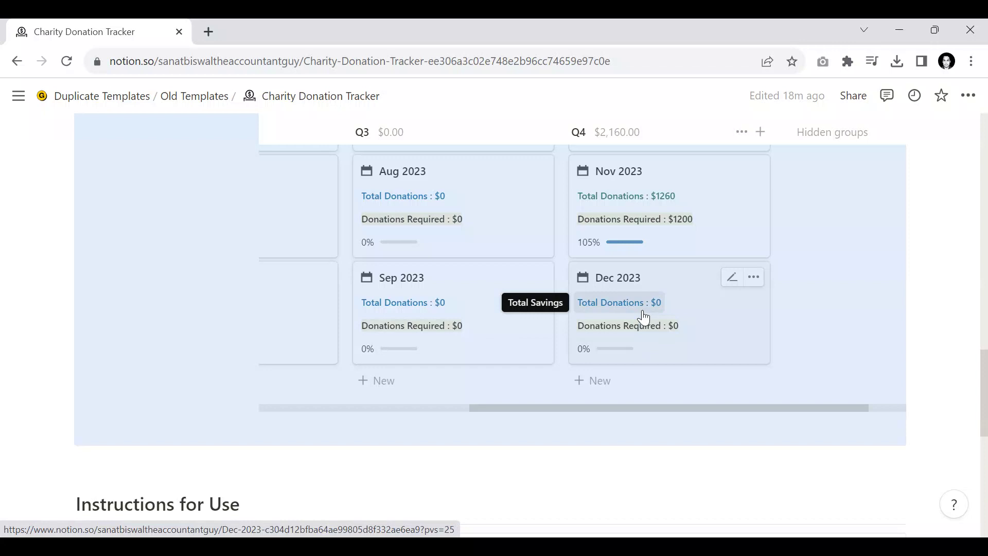
scroll(640, 338, "up", 5)
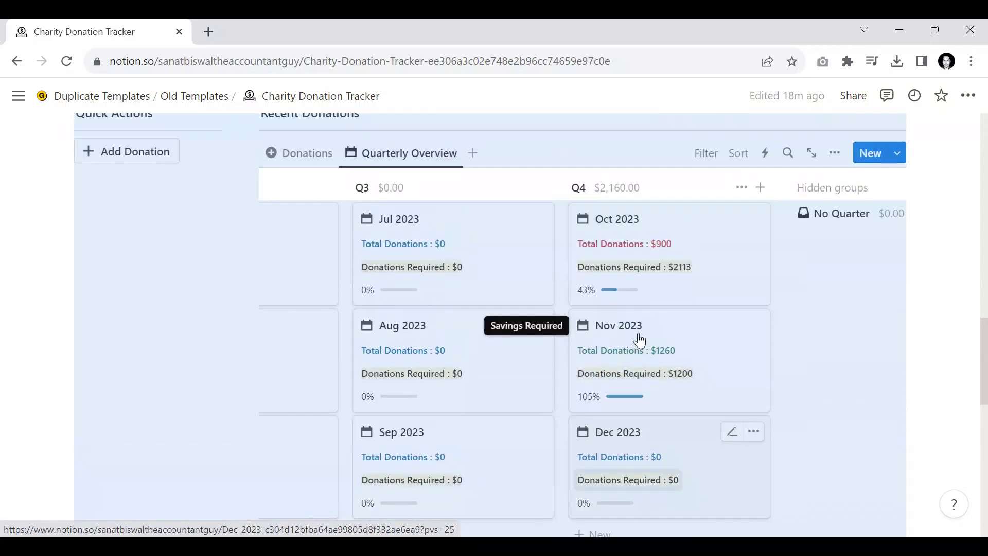
scroll(636, 337, "down", 2)
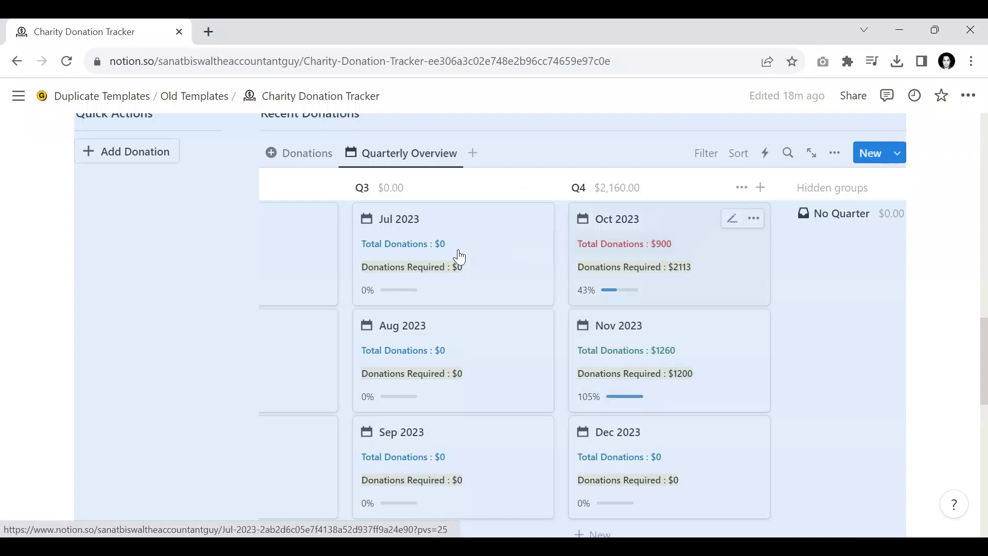
Compare the Q4 donation sum with the monthly donation totals of its cards and with the Q3 group.
scroll(456, 260, "up", 3)
scroll(499, 286, "down", 2)
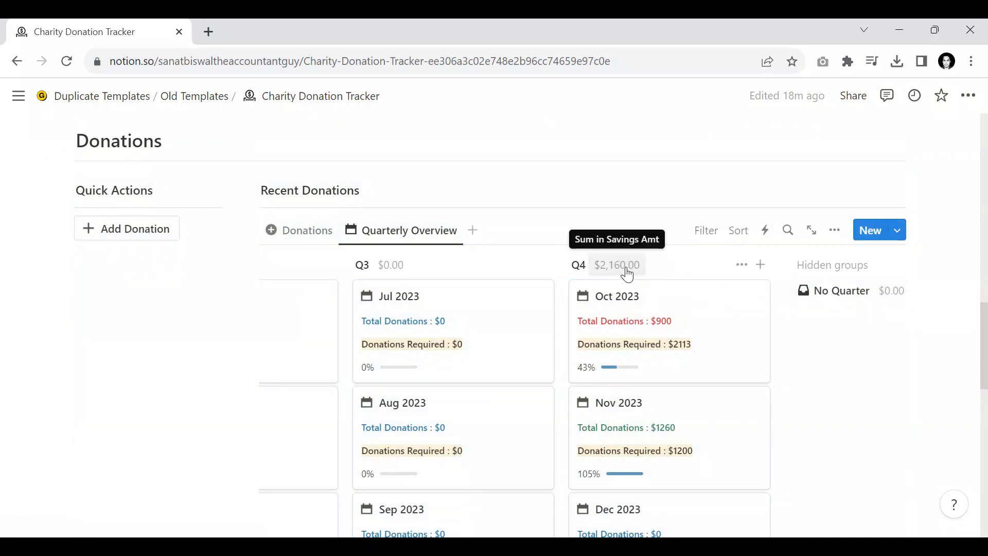
scroll(626, 275, "down", 2)
scroll(624, 273, "up", 2)
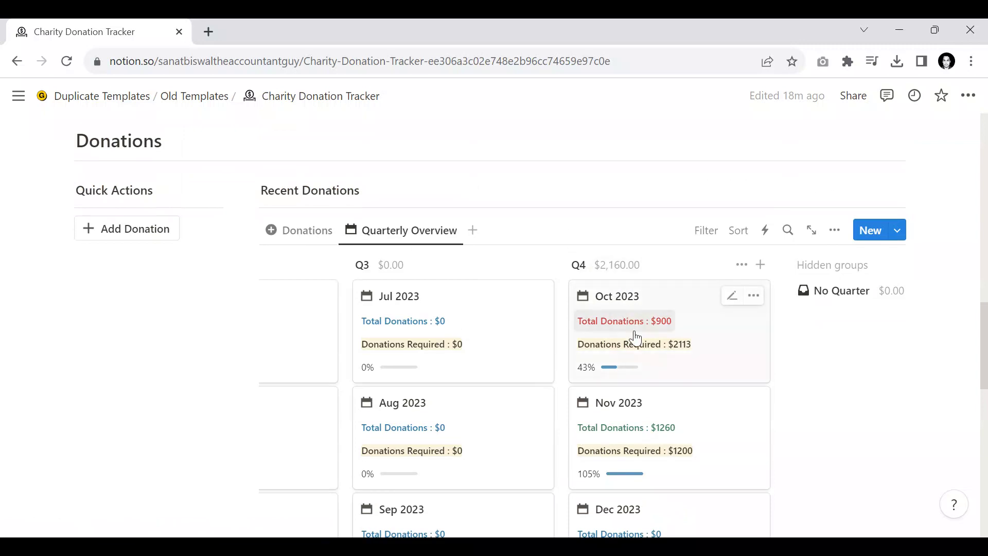
scroll(664, 329, "down", 2)
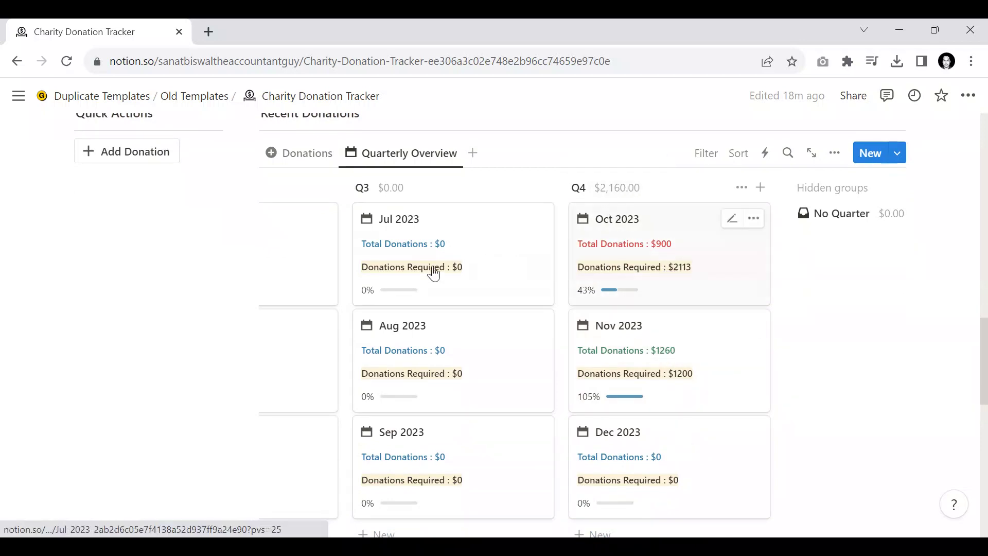
scroll(381, 288, "up", 2)
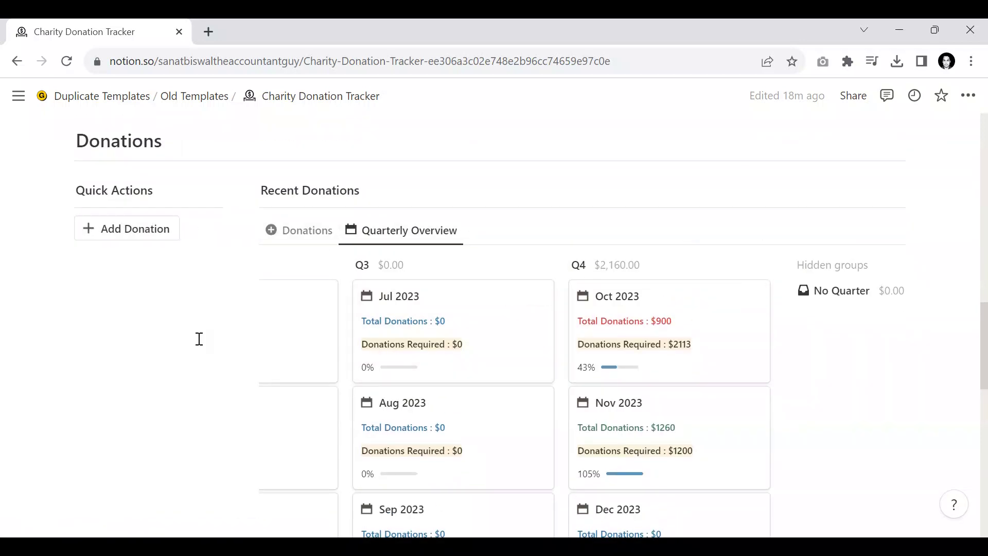
Show the Donation Funds Overview in its Donations Overview view.
scroll(403, 352, "up", 5)
scroll(403, 352, "up", 7)
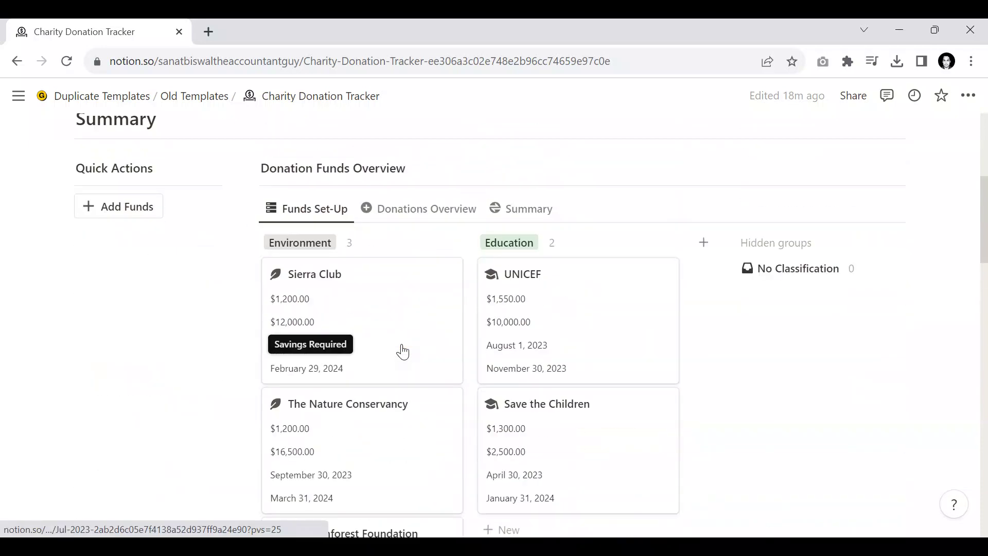
scroll(406, 350, "up", 3)
left_click(404, 361)
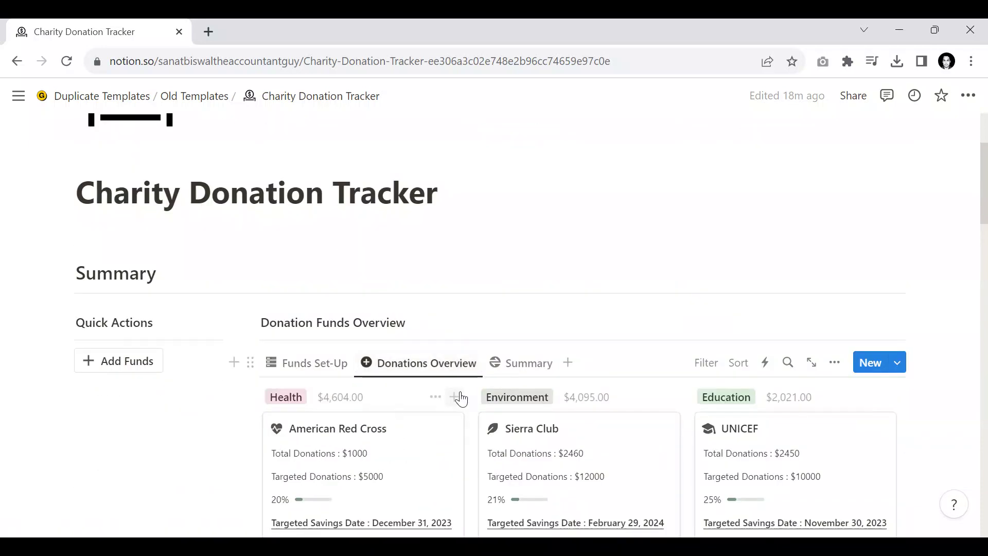
Examine the targets, time left and monthly contribution required on the Health, Environment and Education fund cards.
scroll(463, 295, "down", 3)
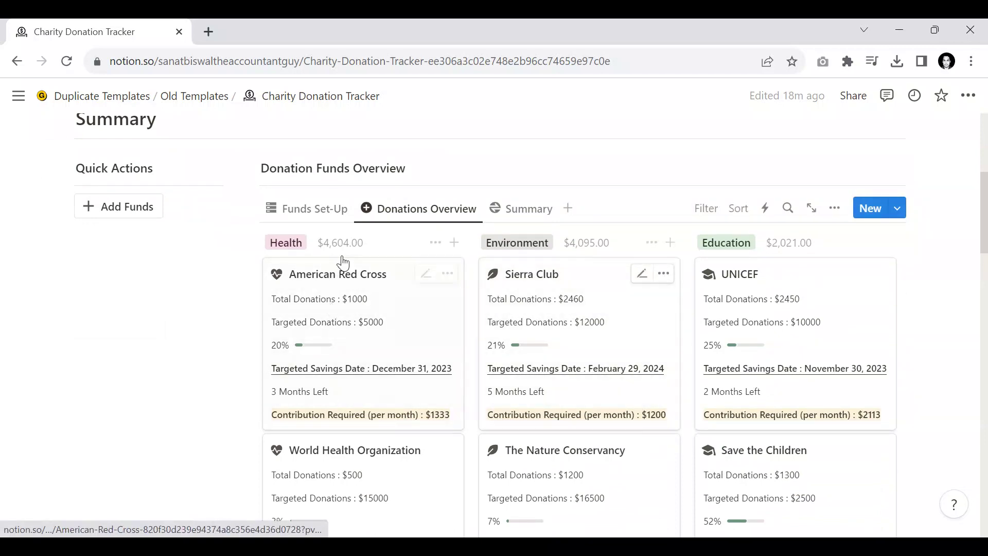
scroll(342, 258, "down", 2)
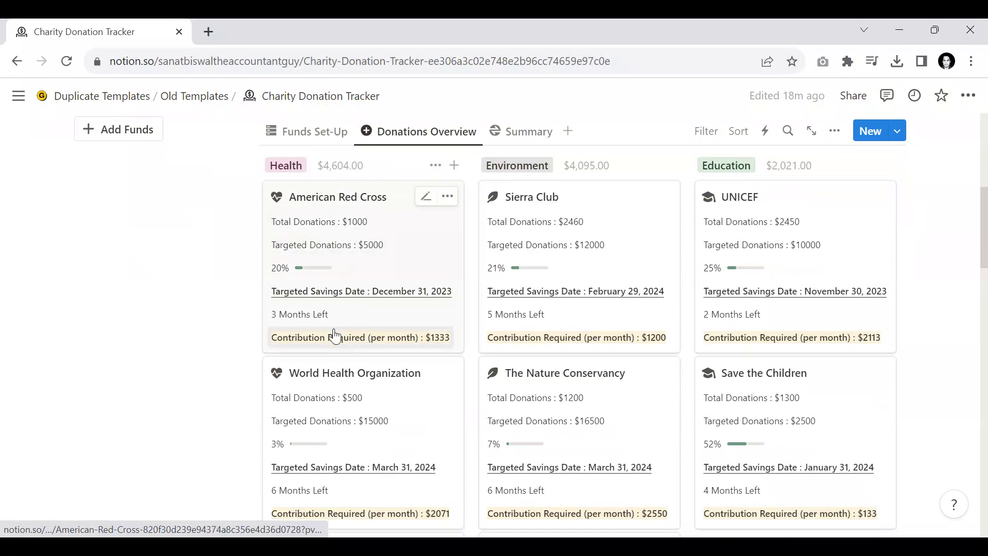
scroll(335, 335, "down", 1)
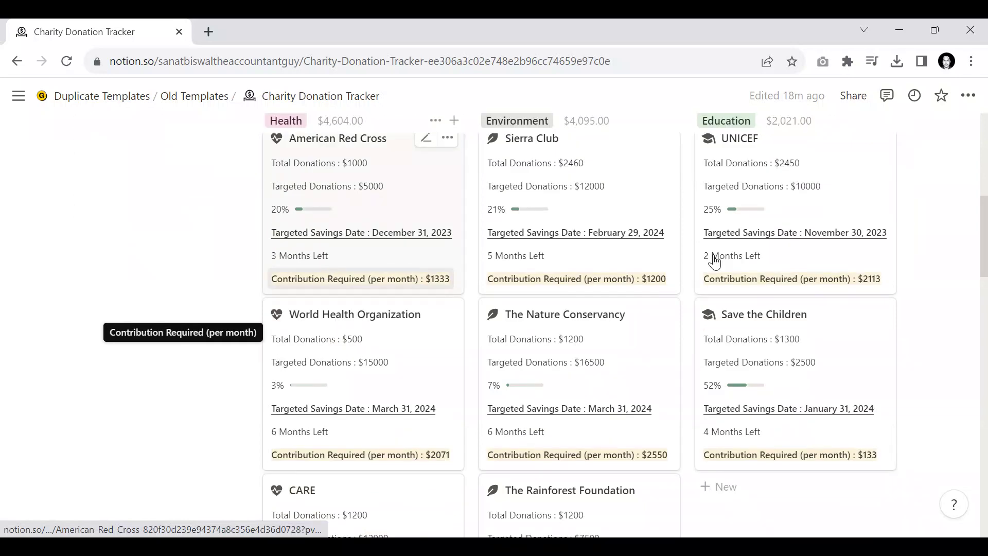
scroll(297, 226, "up", 1)
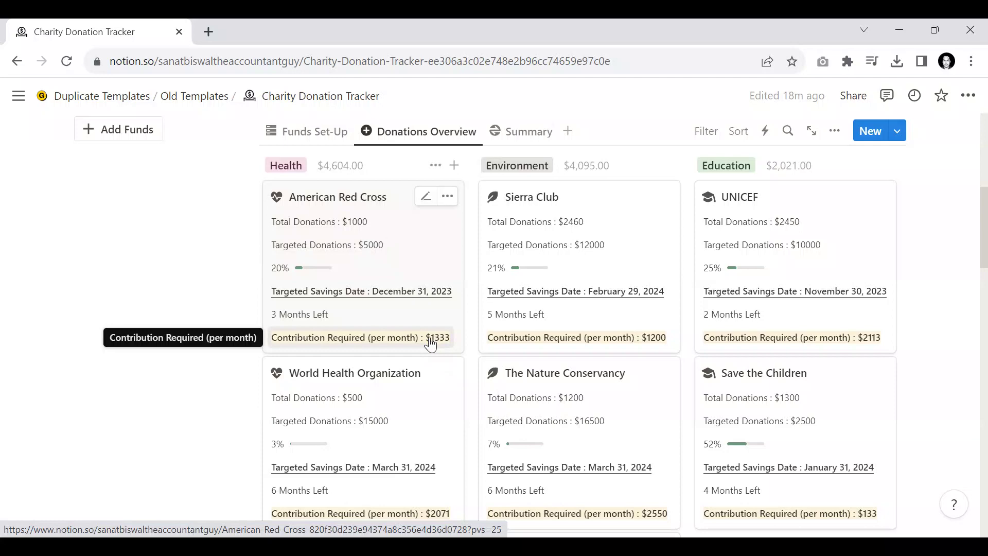
scroll(503, 322, "down", 5)
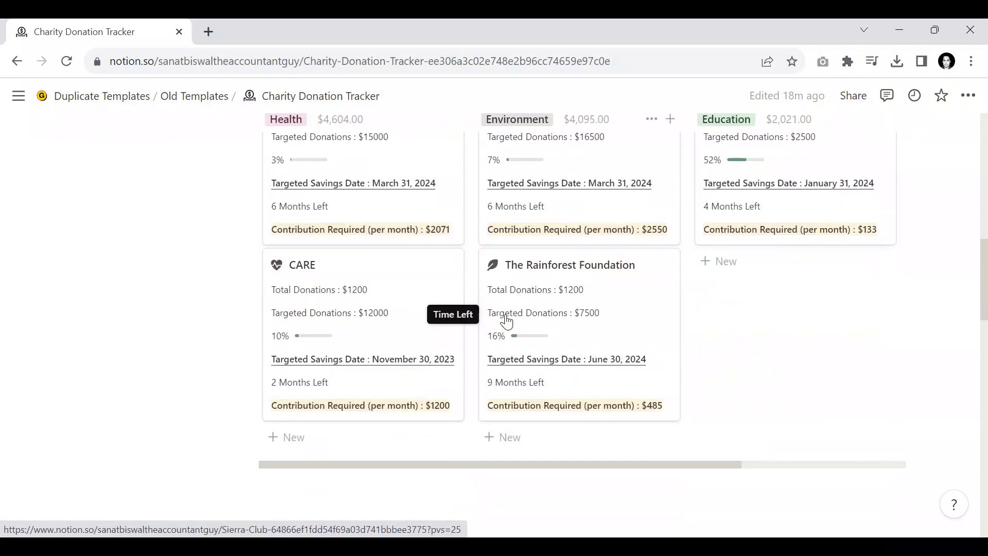
scroll(513, 322, "up", 5)
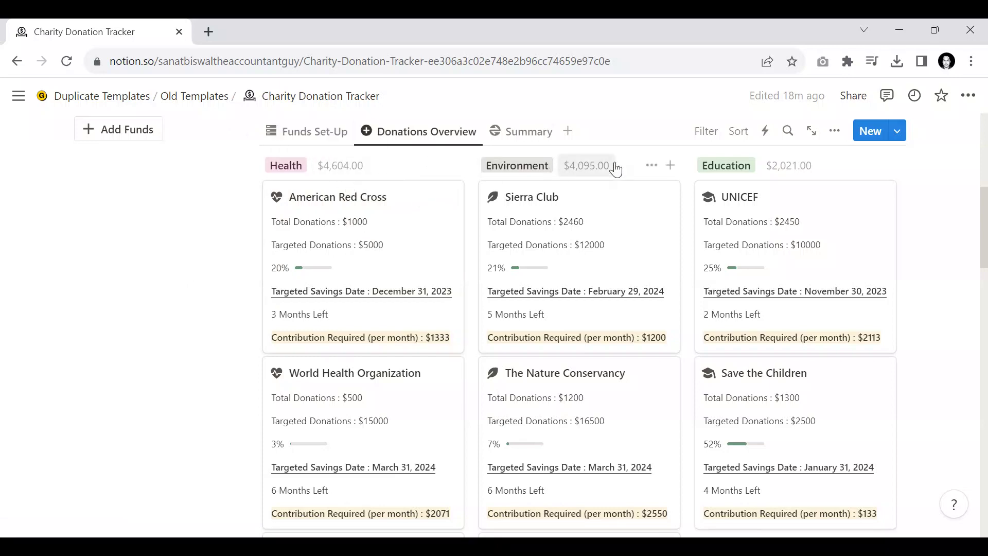
scroll(431, 236, "down", 1)
scroll(430, 236, "down", 2)
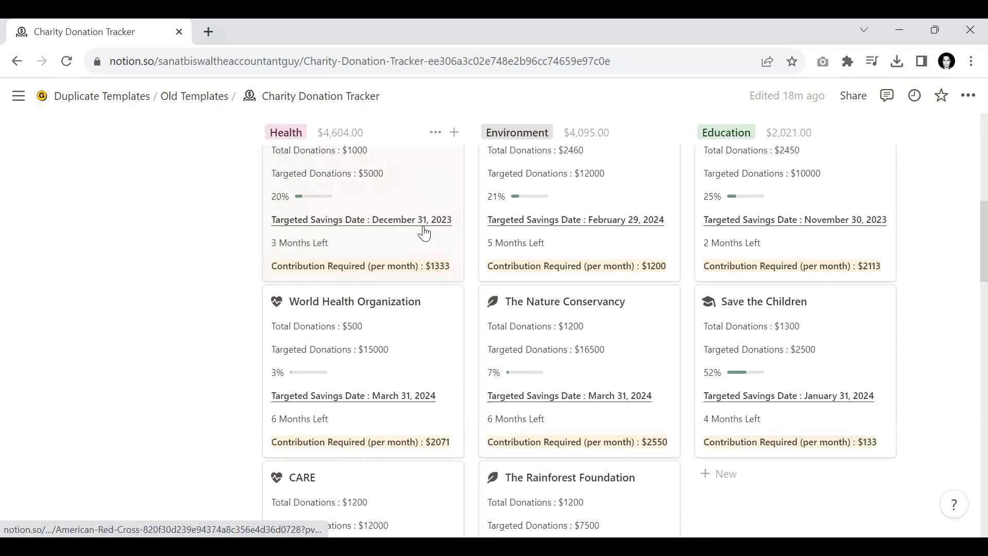
scroll(420, 229, "up", 3)
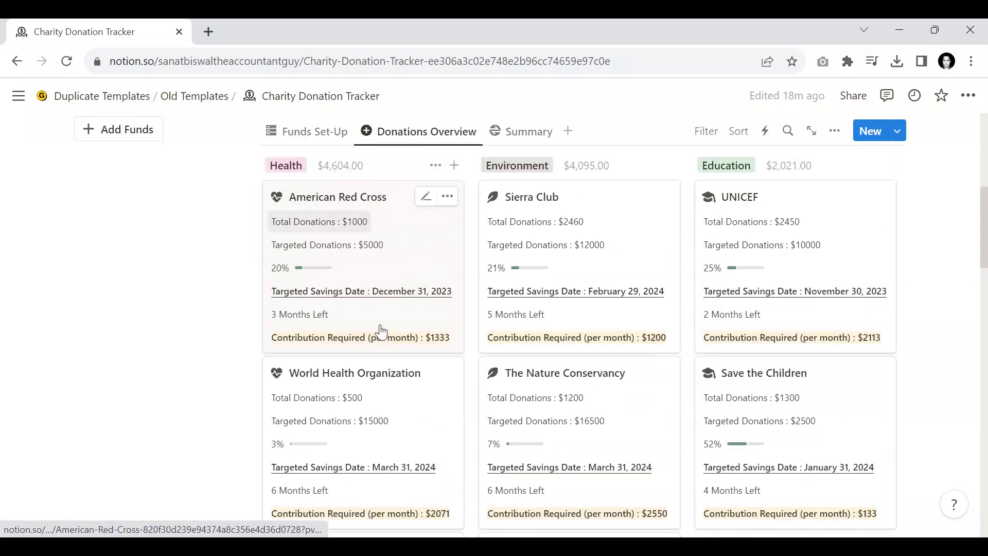
Set the group totals of the Donations Overview board to the sum of Contribution (per month).
scroll(376, 336, "down", 10)
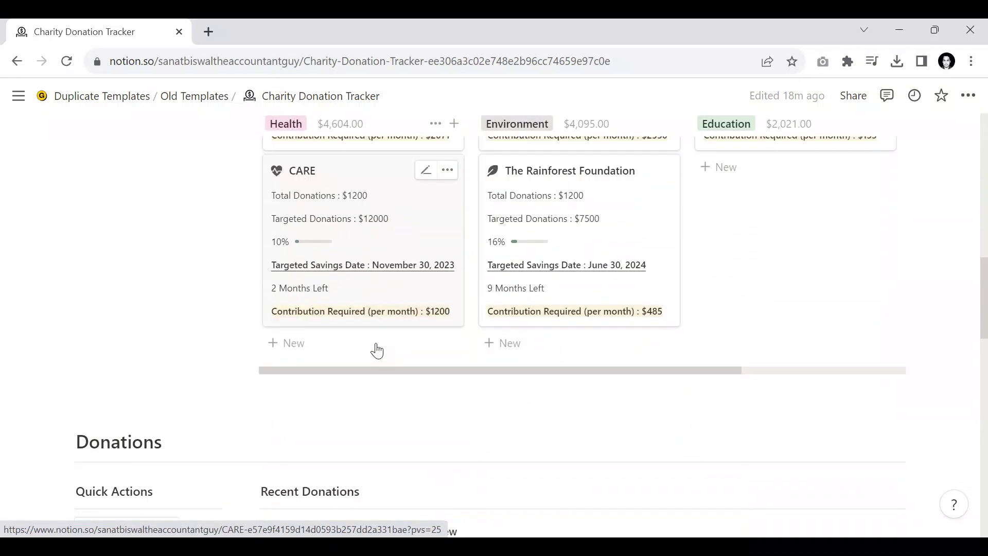
scroll(377, 351, "down", 4)
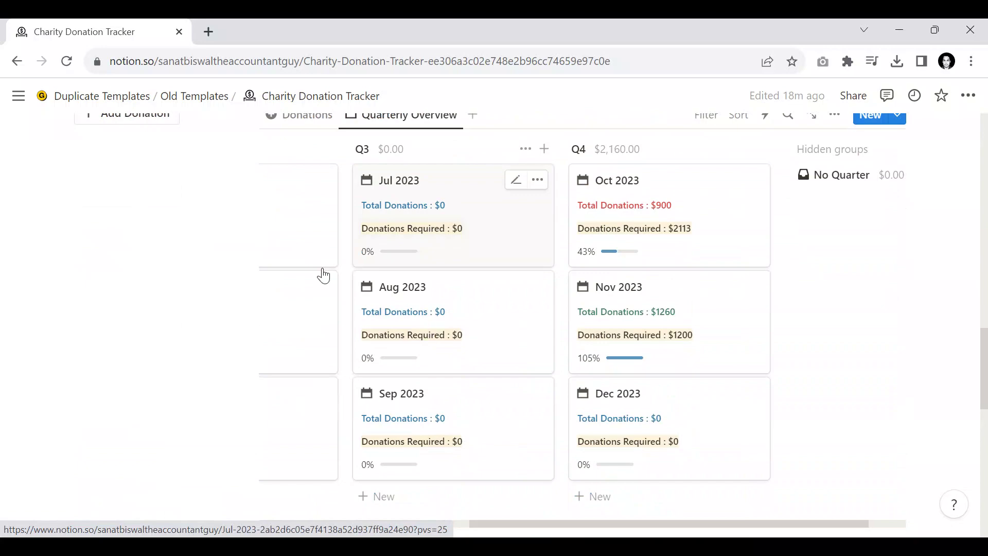
scroll(324, 276, "up", 15)
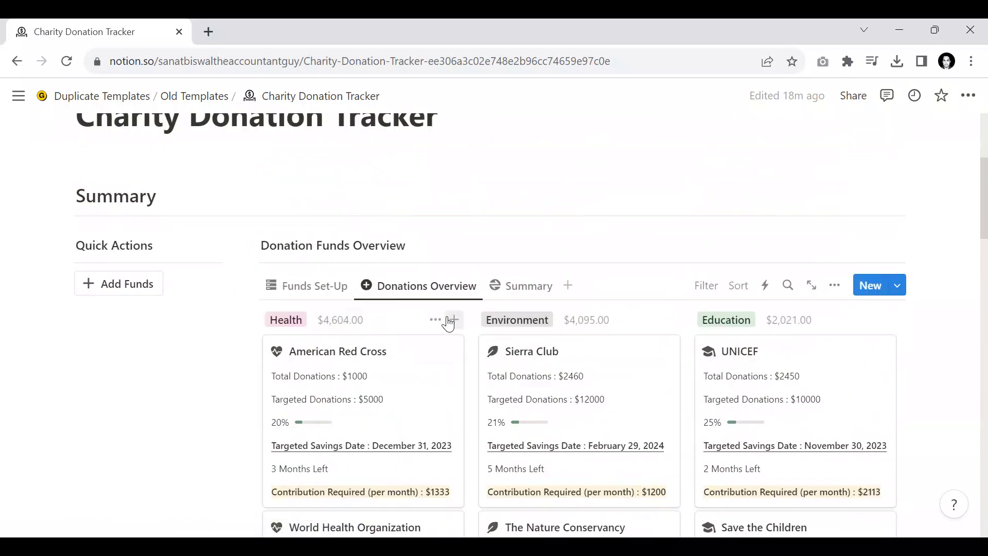
left_click(339, 323)
mouse_move(293, 373)
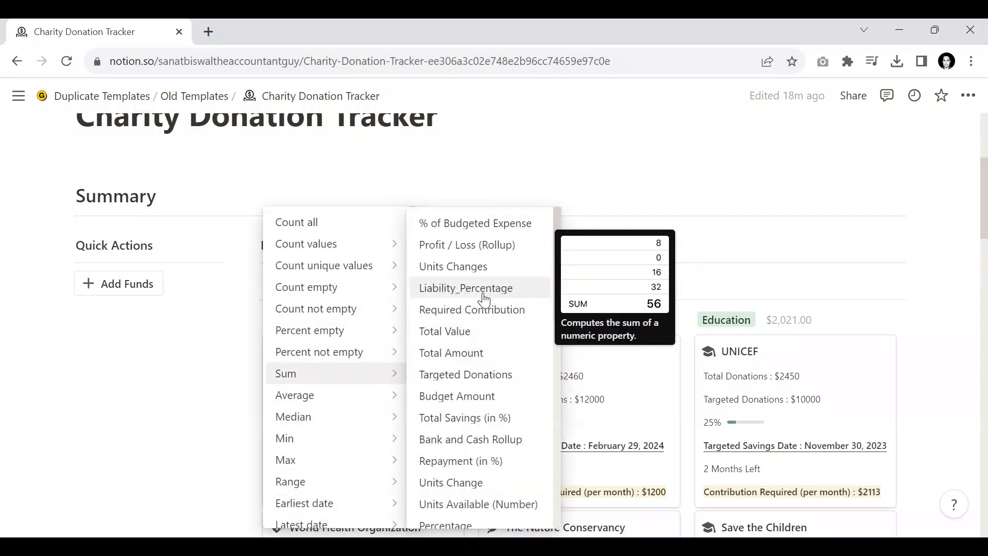
scroll(482, 303, "down", 6)
scroll(484, 298, "down", 3)
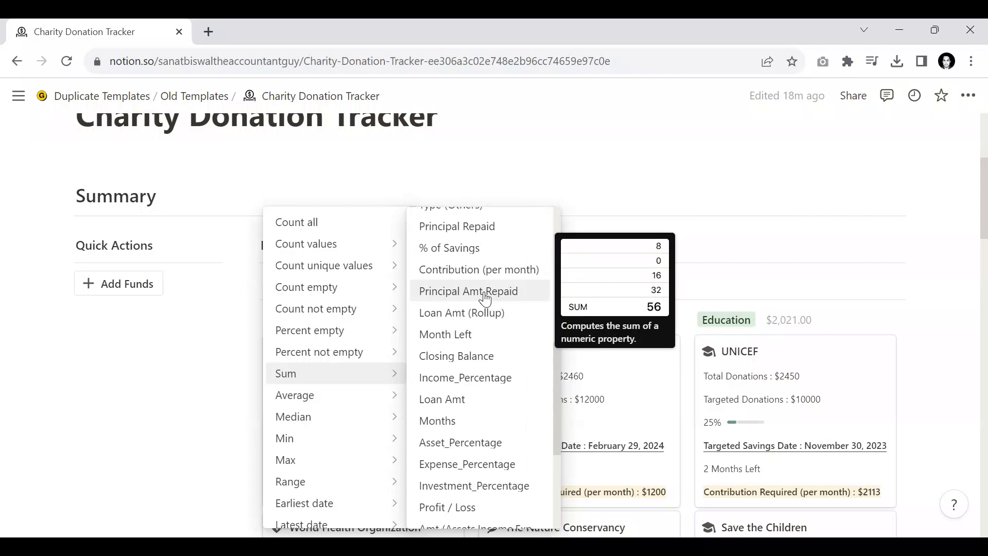
left_click(484, 272)
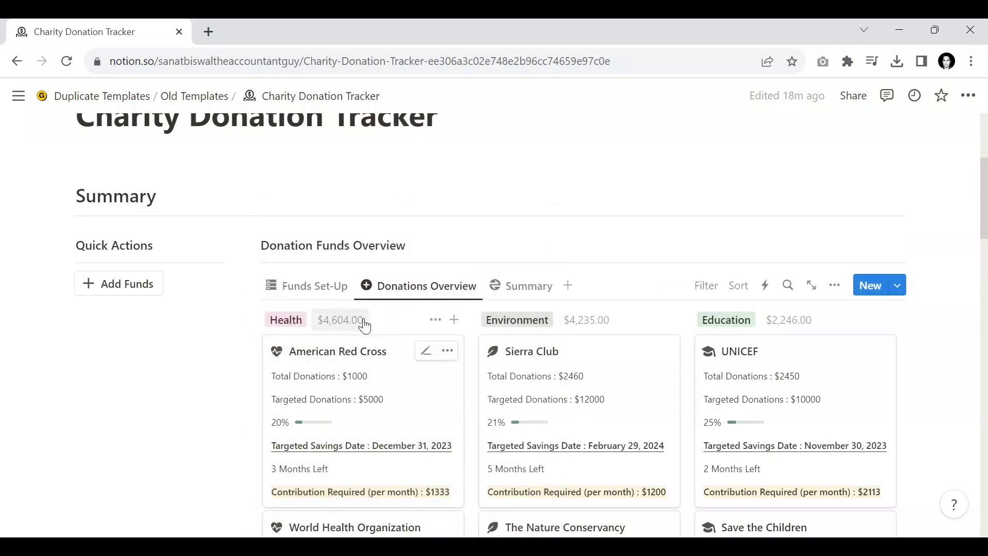
Review the fund cards under their group totals and show the Donation Funds Overview in its Summary view.
scroll(354, 381, "down", 4)
scroll(359, 337, "down", 3)
scroll(358, 330, "up", 5)
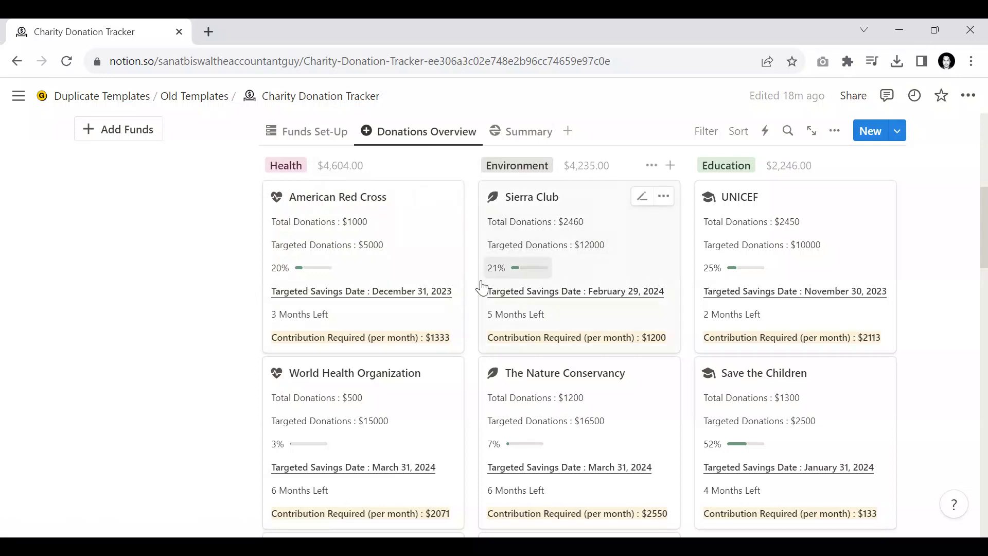
scroll(481, 221, "up", 3)
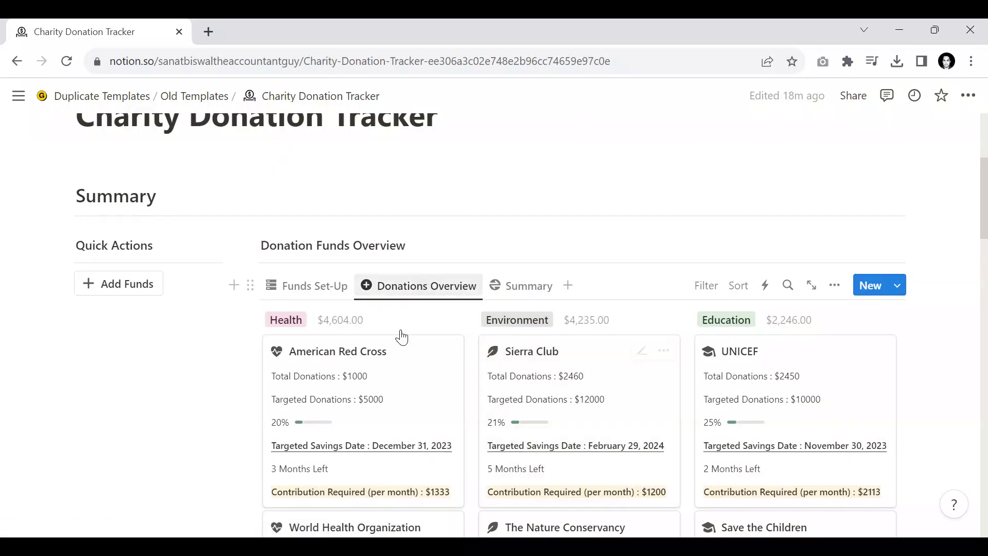
left_click(528, 295)
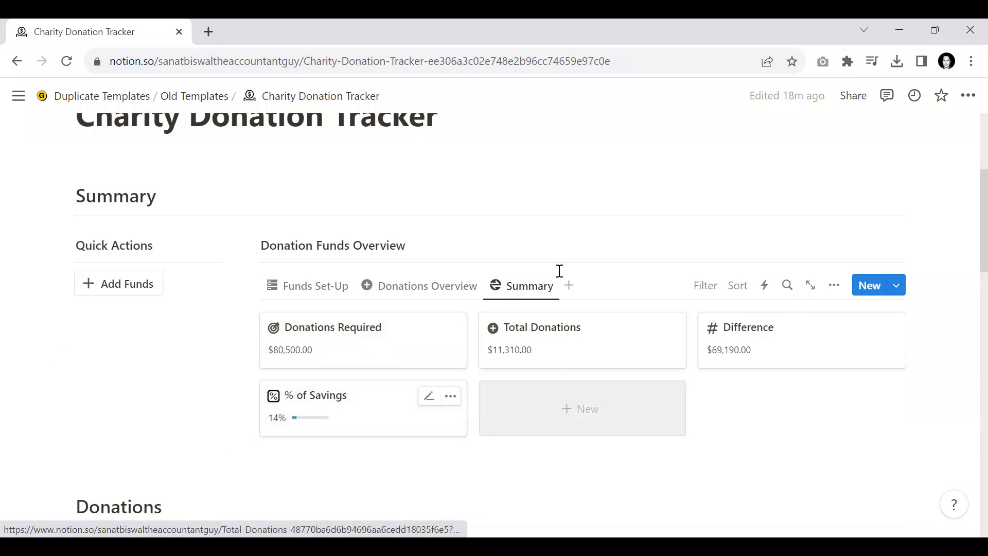
Examine the overall donation Summary cards, the Quarterly Overview of Recent Donations and the Instructions for Use section.
scroll(560, 271, "up", 4)
scroll(563, 295, "down", 3)
scroll(563, 295, "down", 3)
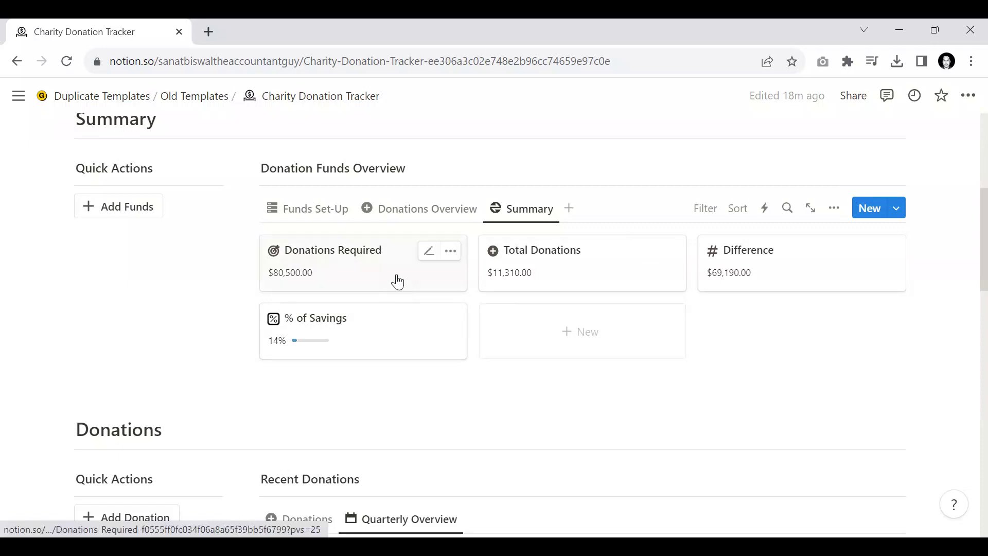
scroll(397, 286, "down", 10)
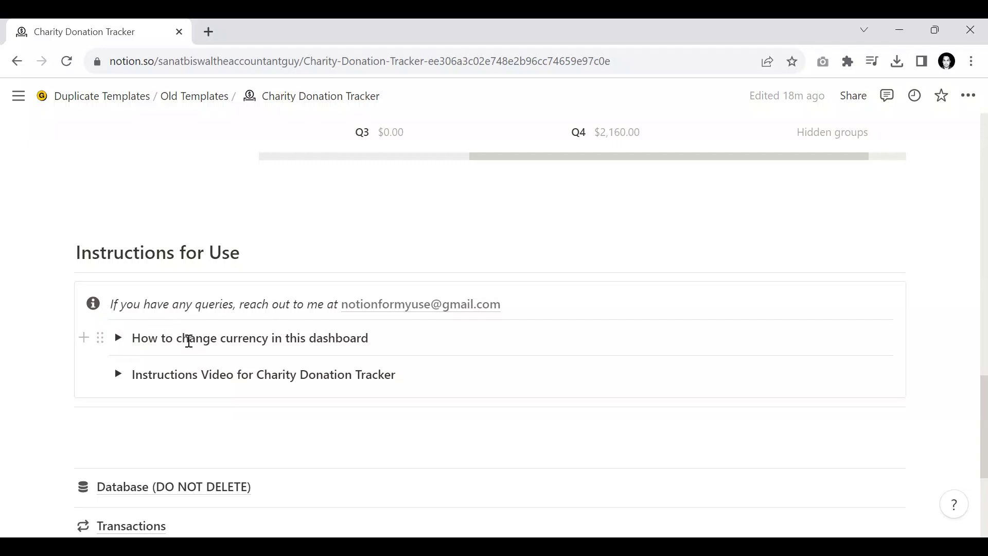
scroll(331, 338, "up", 7)
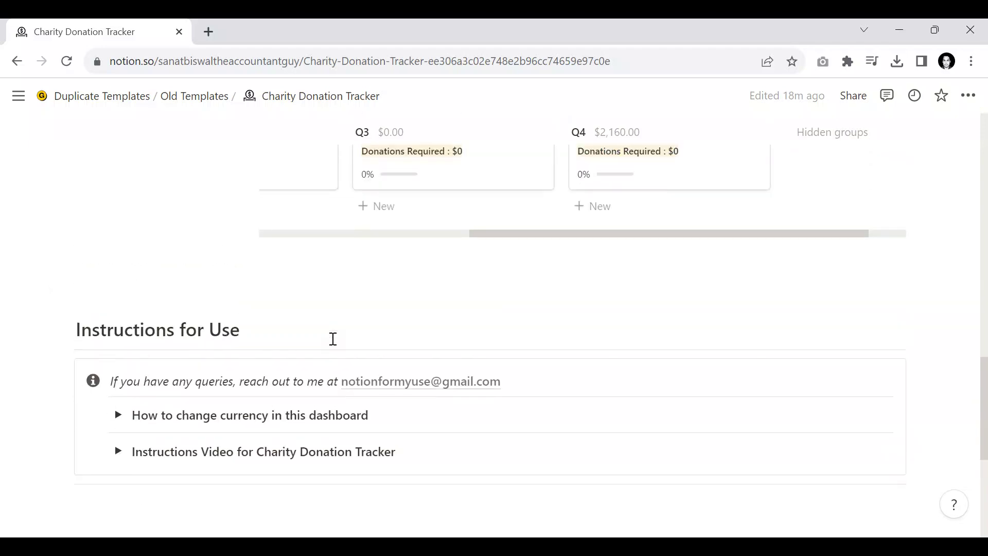
scroll(391, 329, "up", 2)
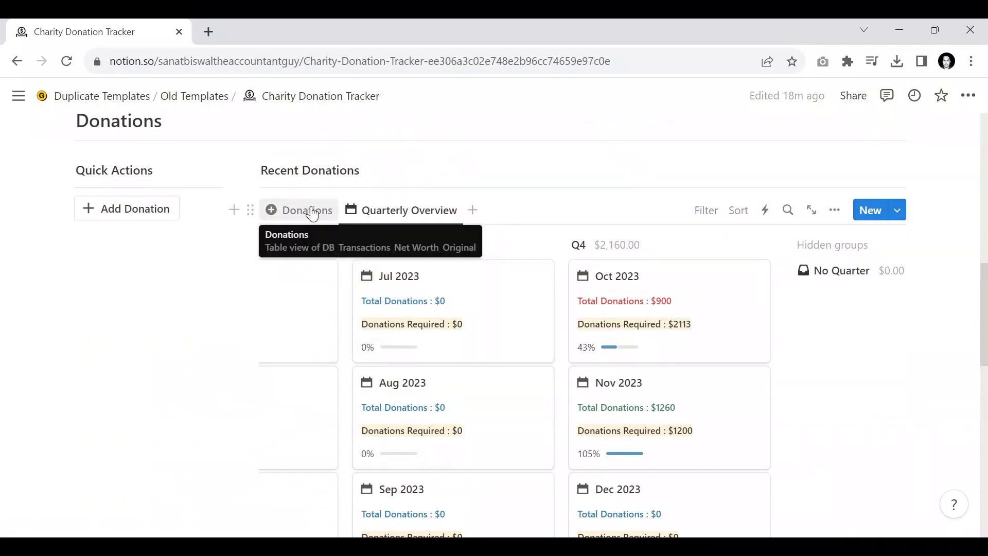
scroll(286, 308, "up", 6)
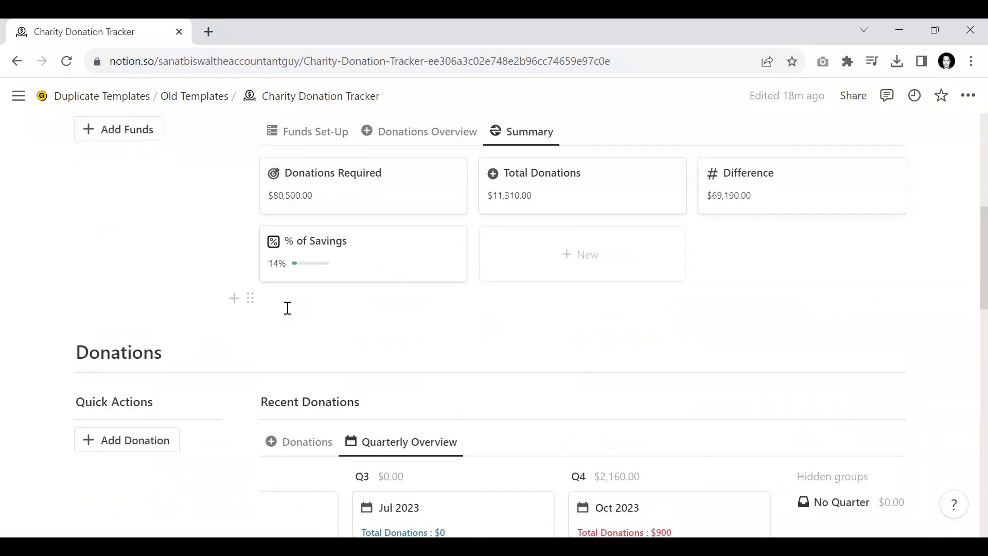
scroll(286, 308, "down", 4)
scroll(288, 322, "down", 4)
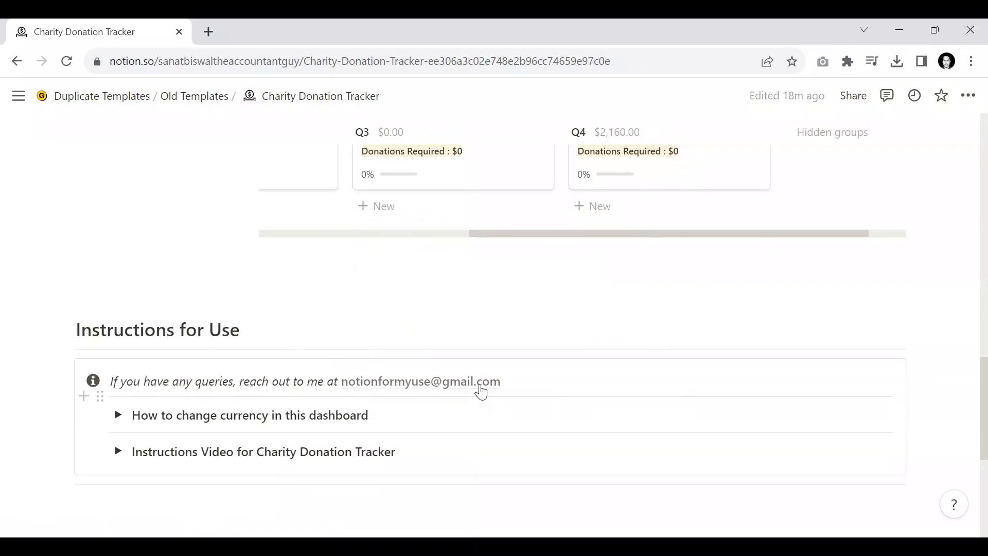
mouse_move(481, 392)
scroll(556, 311, "up", 4)
scroll(538, 319, "up", 10)
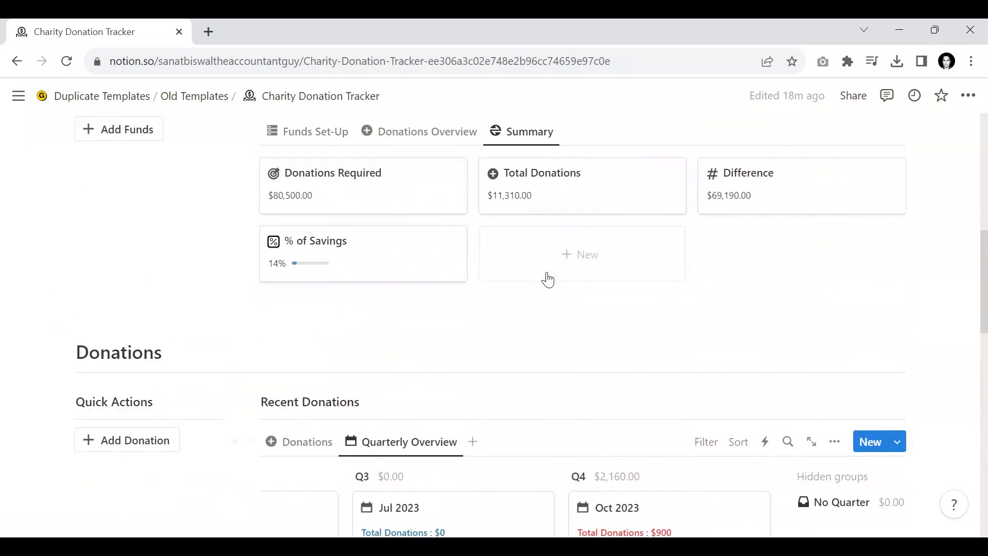